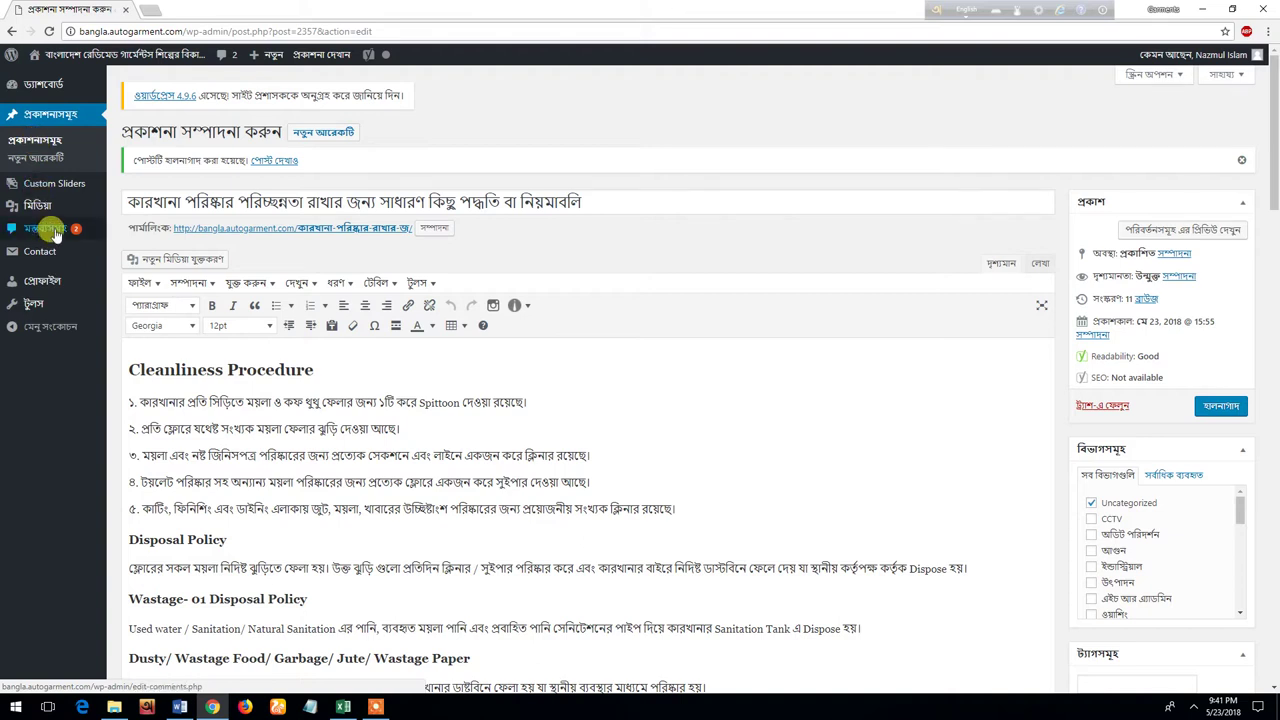
Step: Open the comments list and view the edit page of the pending comment "Need Full Risk assessment sheet for other help." in a separate tab
{"action": "left_click", "coordinate": [55, 233]}
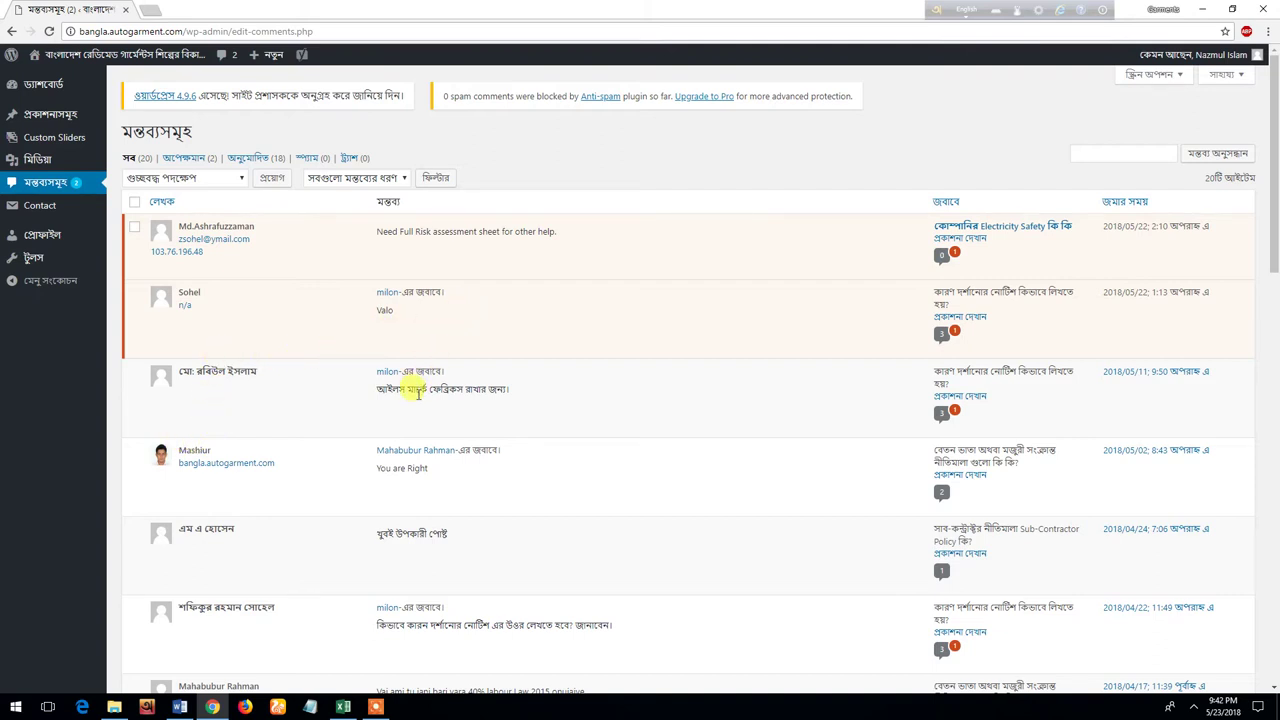
{"action": "mouse_move", "coordinate": [409, 251]}
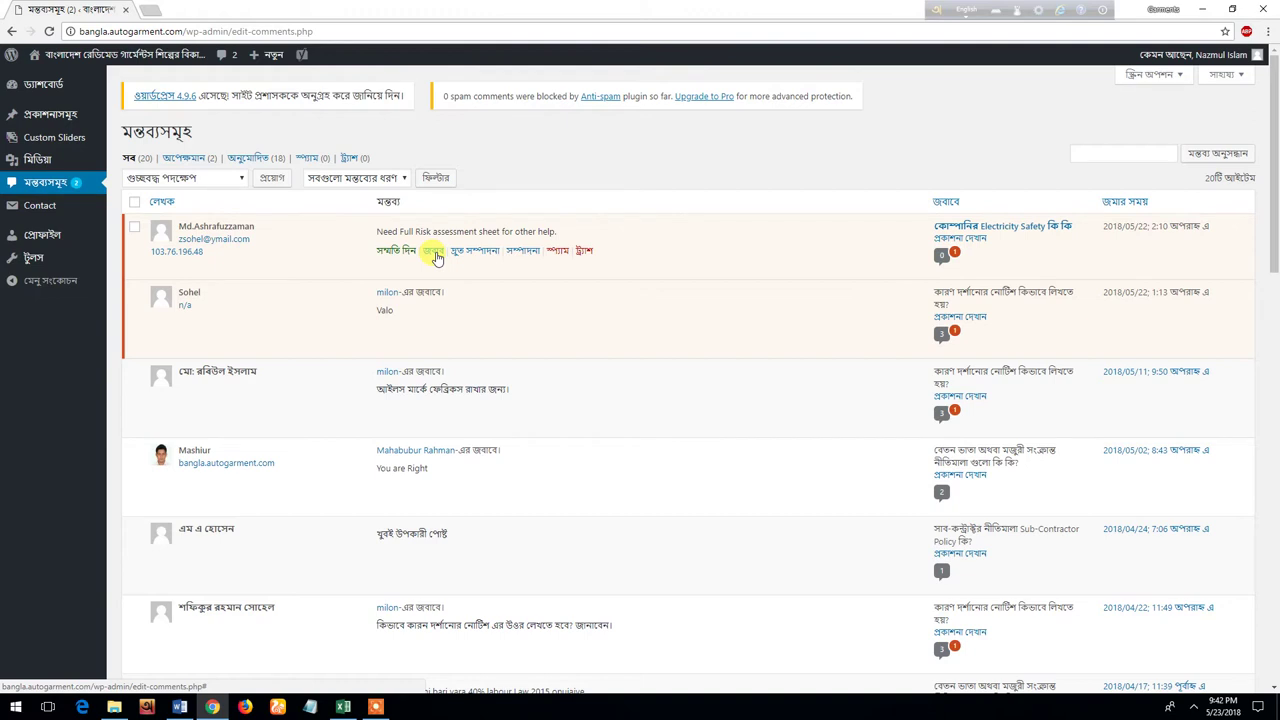
{"action": "right_click", "coordinate": [512, 253]}
{"action": "left_click", "coordinate": [565, 257]}
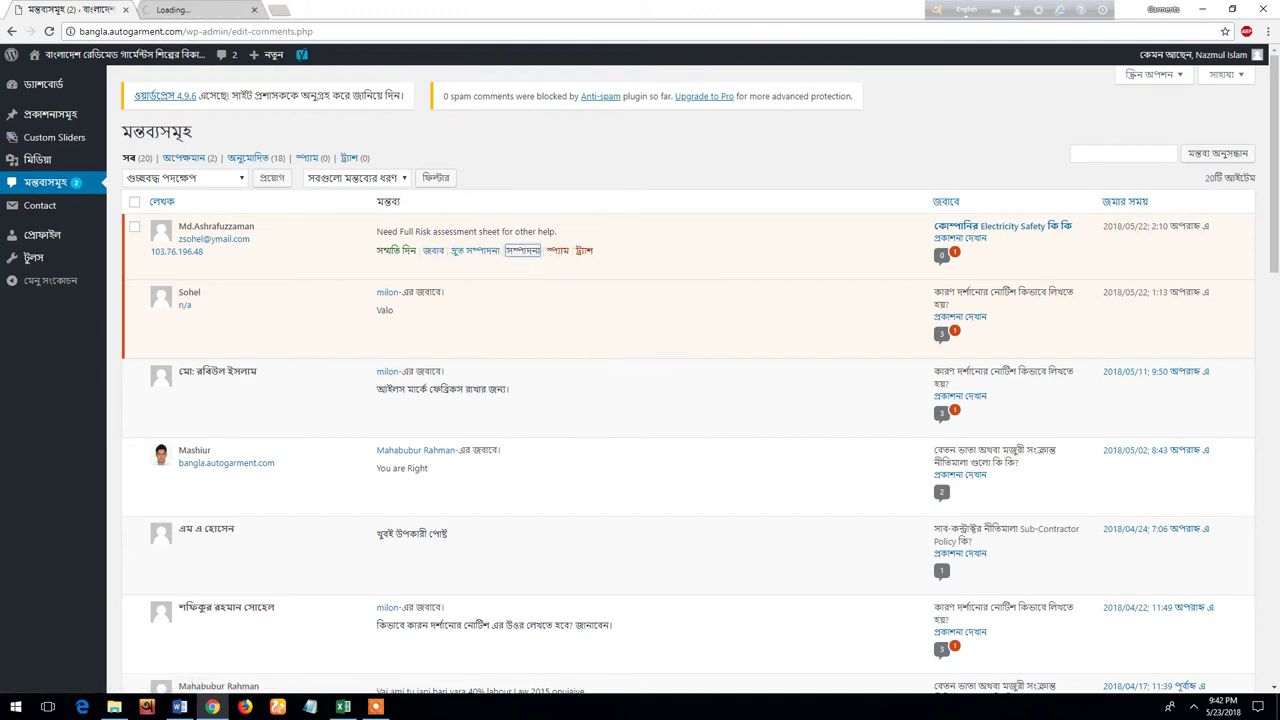
{"action": "left_click", "coordinate": [183, 10]}
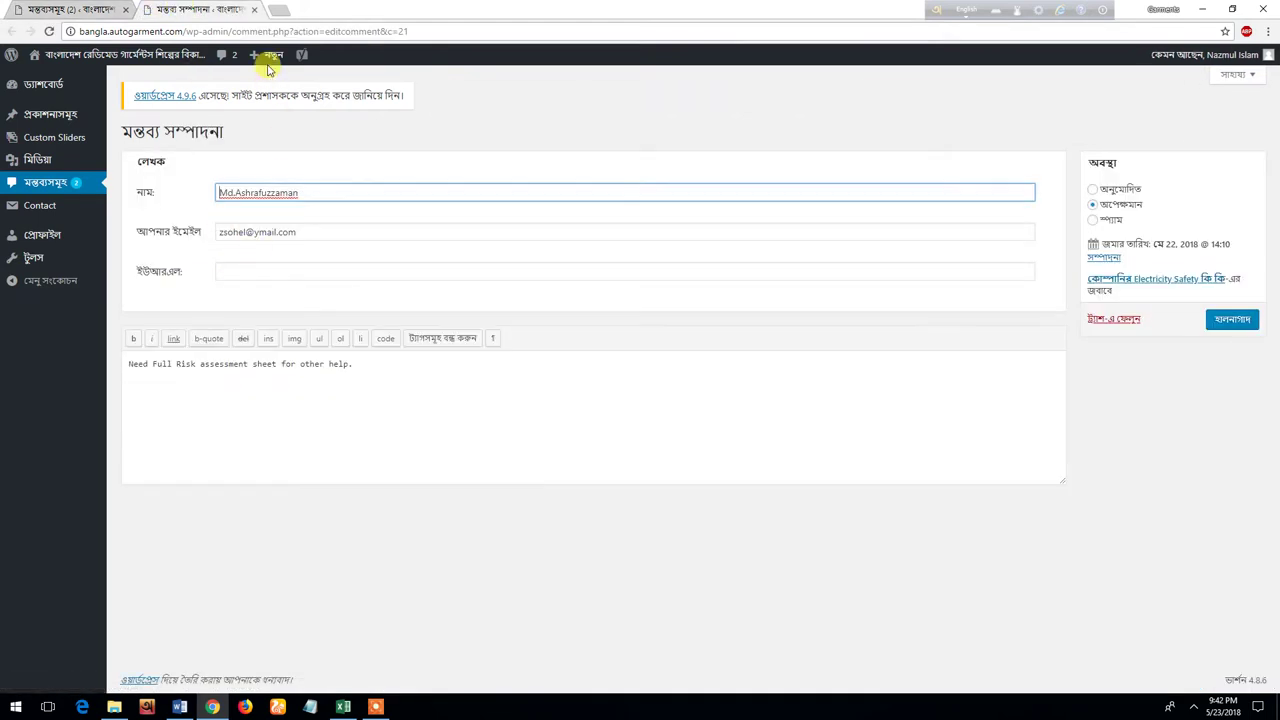
{"action": "left_click", "coordinate": [254, 9]}
Step: Approve the pending comment "Need Full Risk assessment sheet for other help." and reload the comments list
{"action": "left_click", "coordinate": [393, 250]}
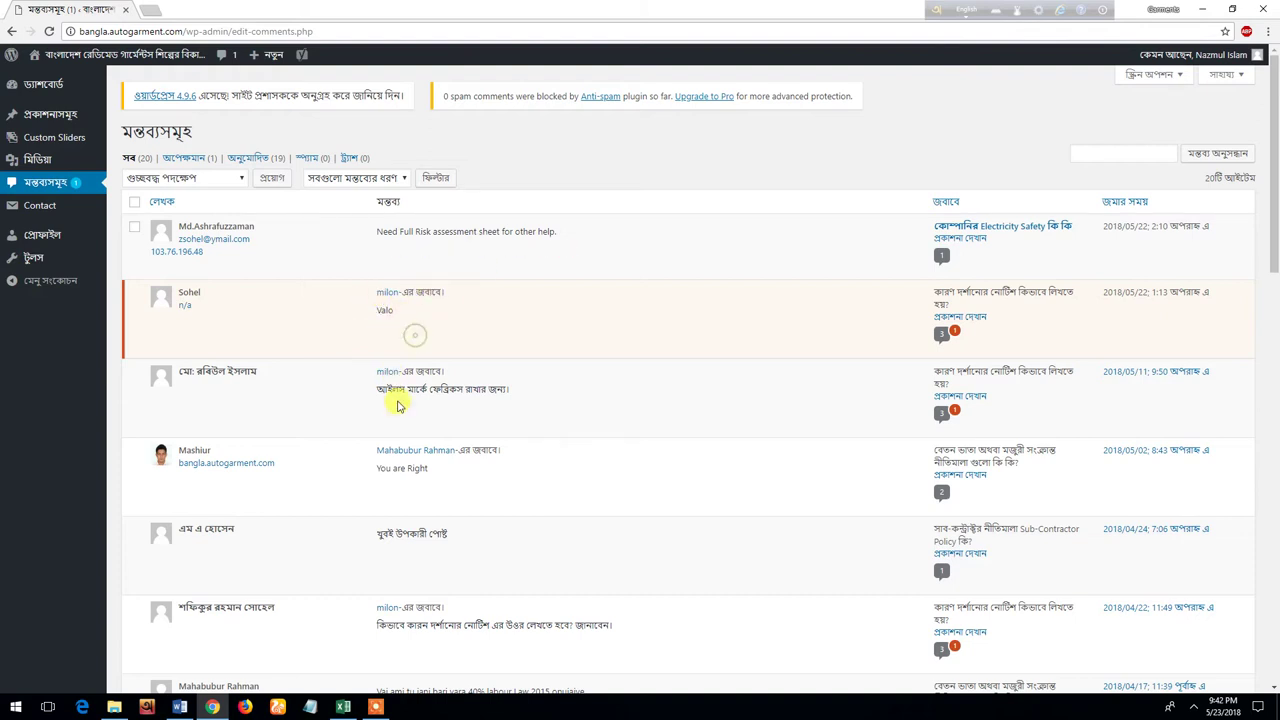
{"action": "left_click", "coordinate": [363, 31]}
{"action": "left_click", "coordinate": [60, 182]}
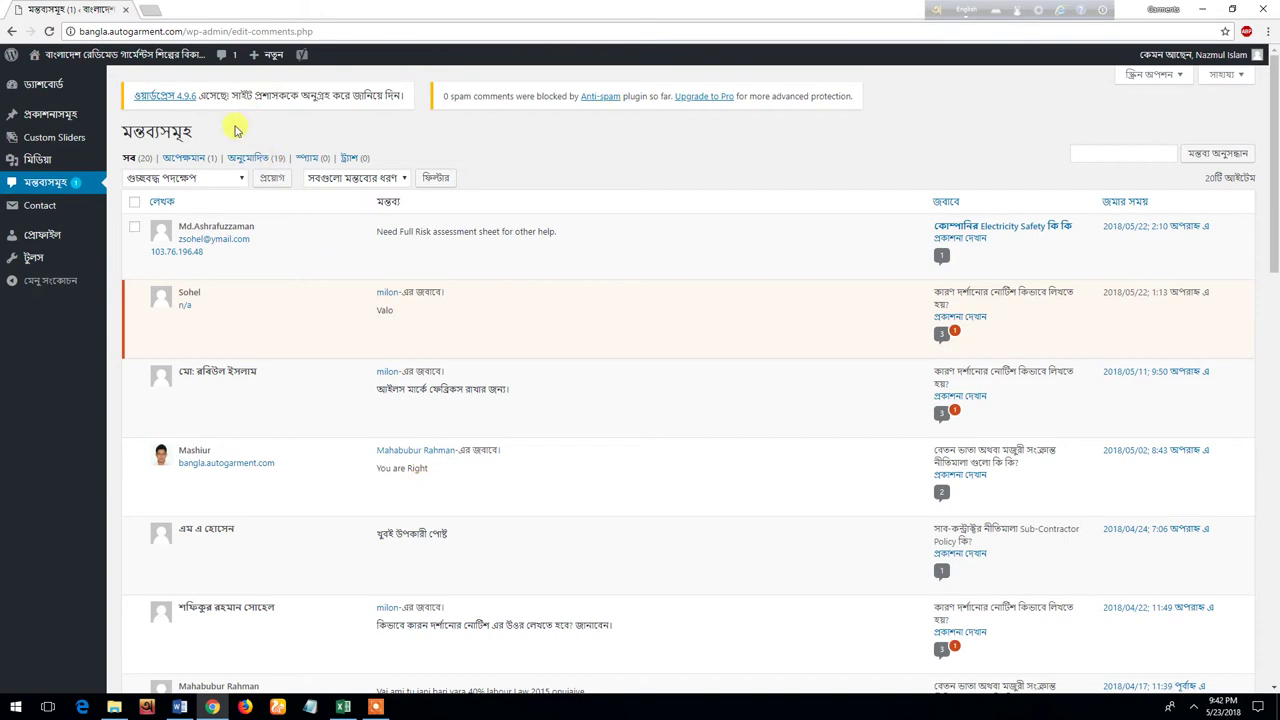
{"action": "left_click", "coordinate": [58, 182]}
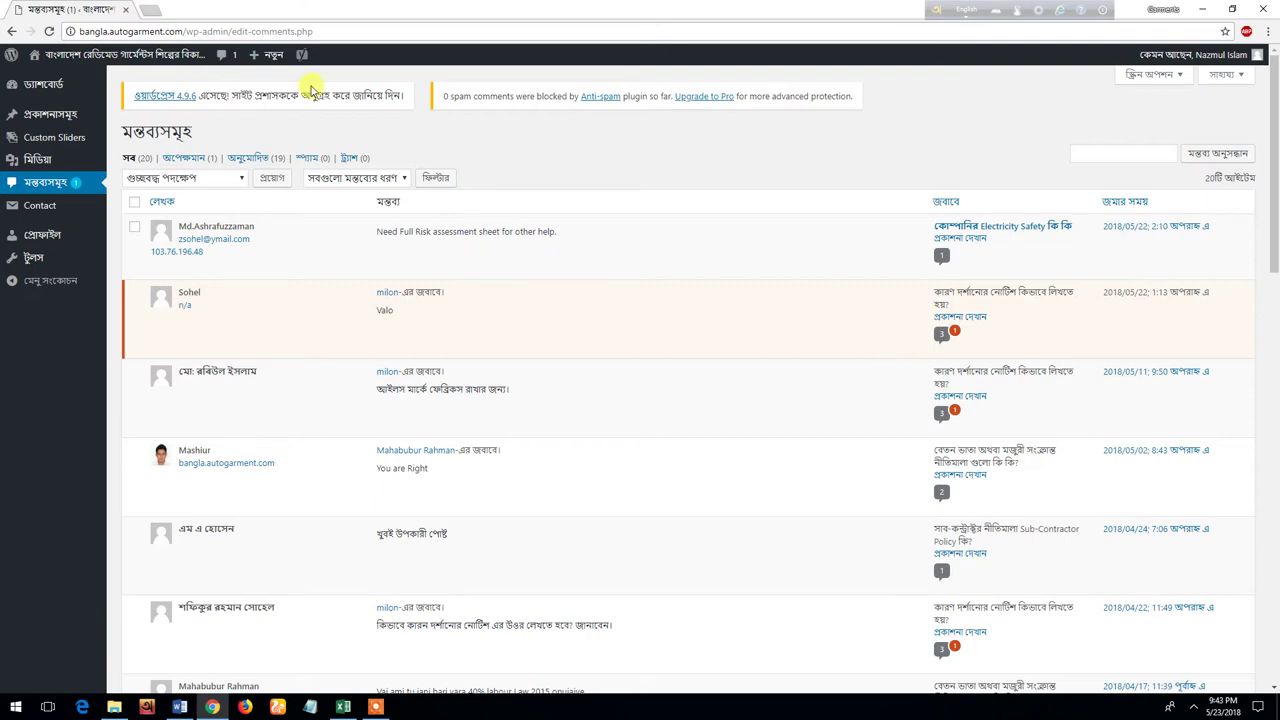
Step: Open the post "অভিযোগ বক্স সম্পর্কিত নির্দেশিকা" from the posts list for editing in a new browser tab
{"action": "mouse_move", "coordinate": [67, 116]}
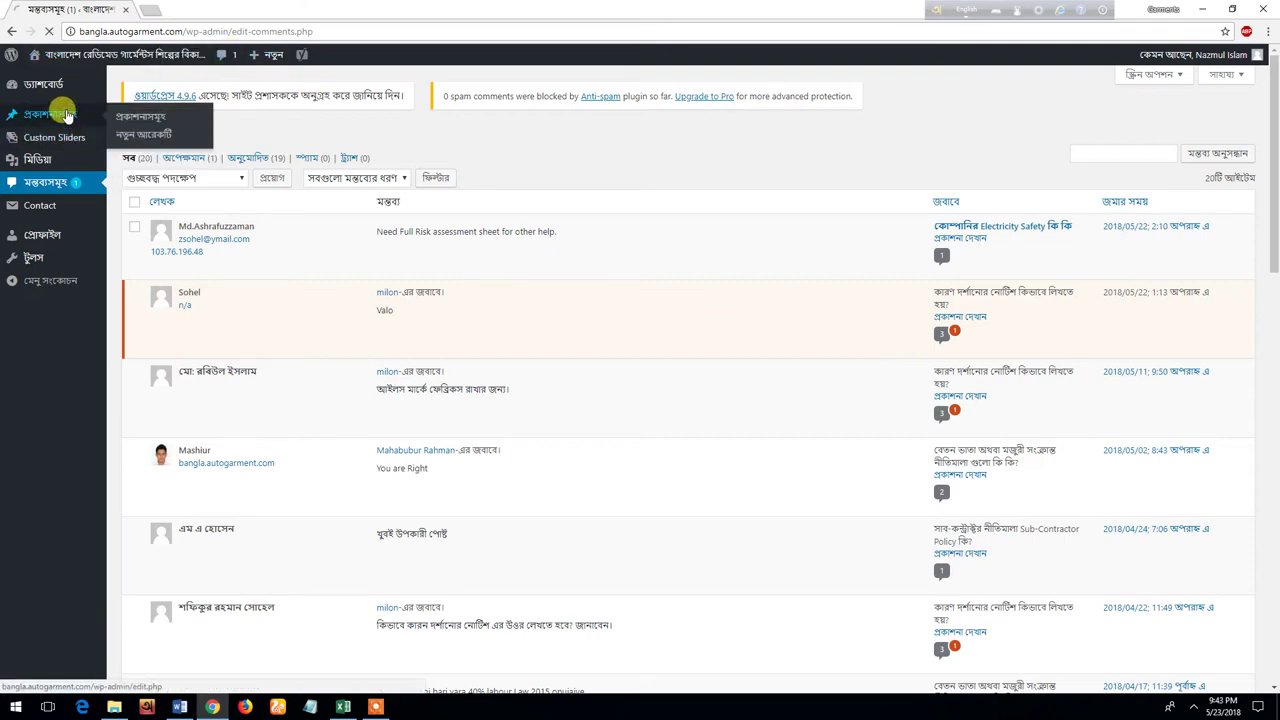
{"action": "left_click", "coordinate": [72, 134]}
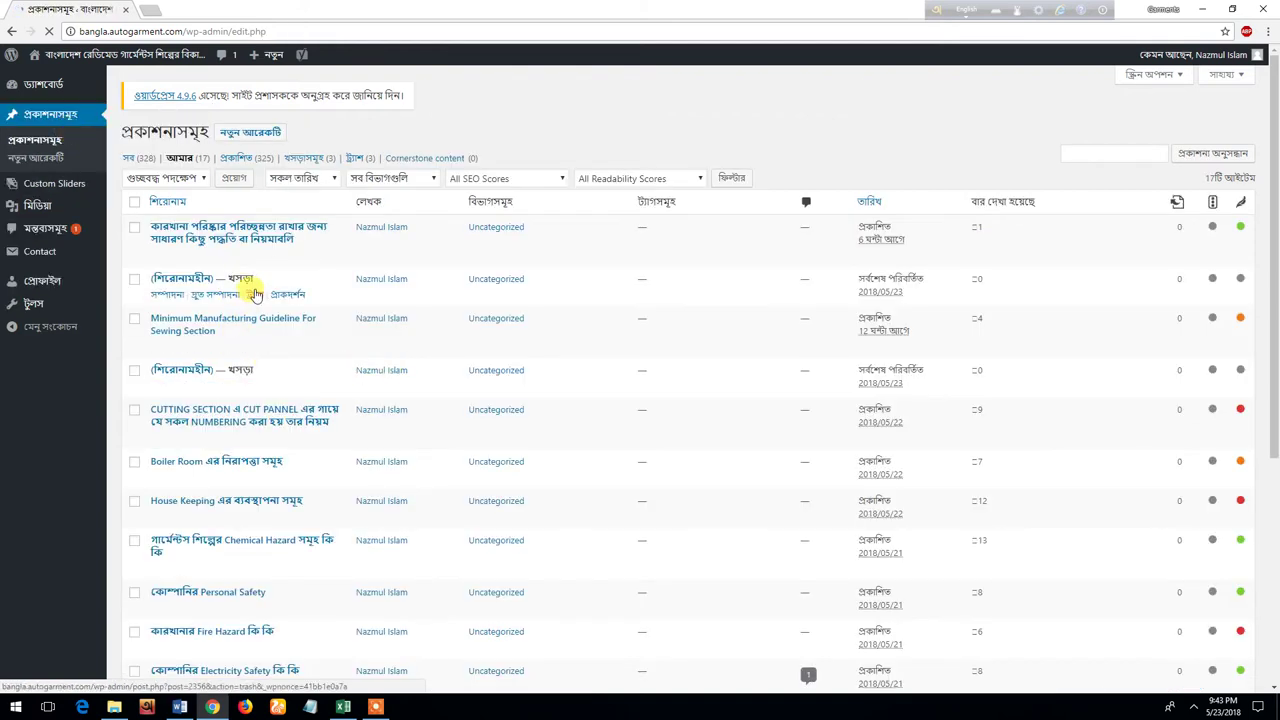
{"action": "scroll", "coordinate": [258, 290], "scroll_direction": "down", "scroll_amount": 4}
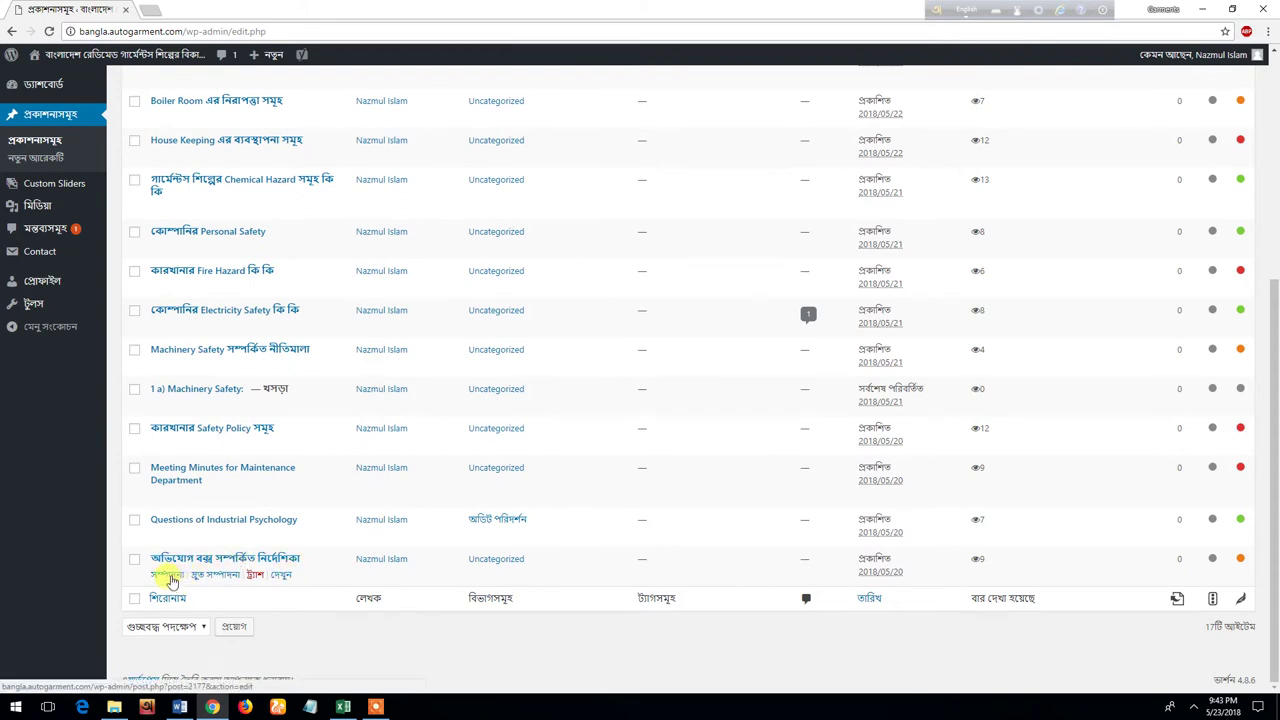
{"action": "right_click", "coordinate": [170, 577]}
{"action": "left_click", "coordinate": [225, 584]}
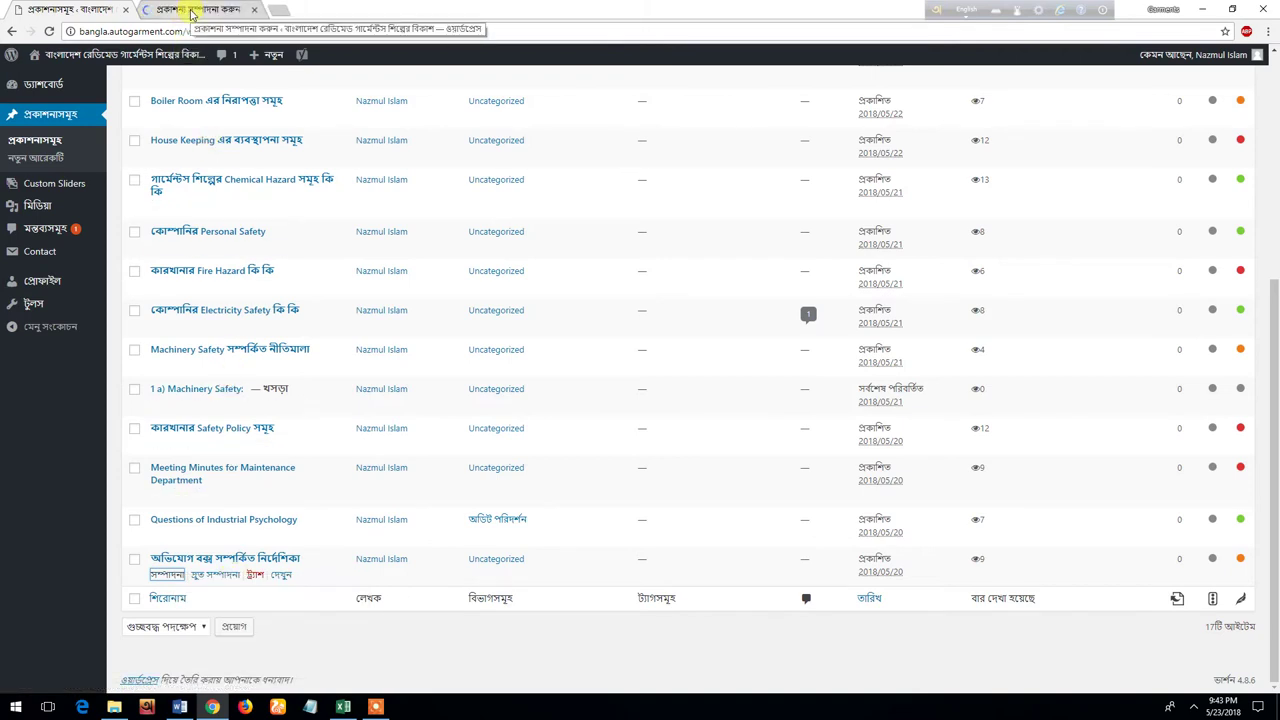
{"action": "left_click", "coordinate": [192, 14]}
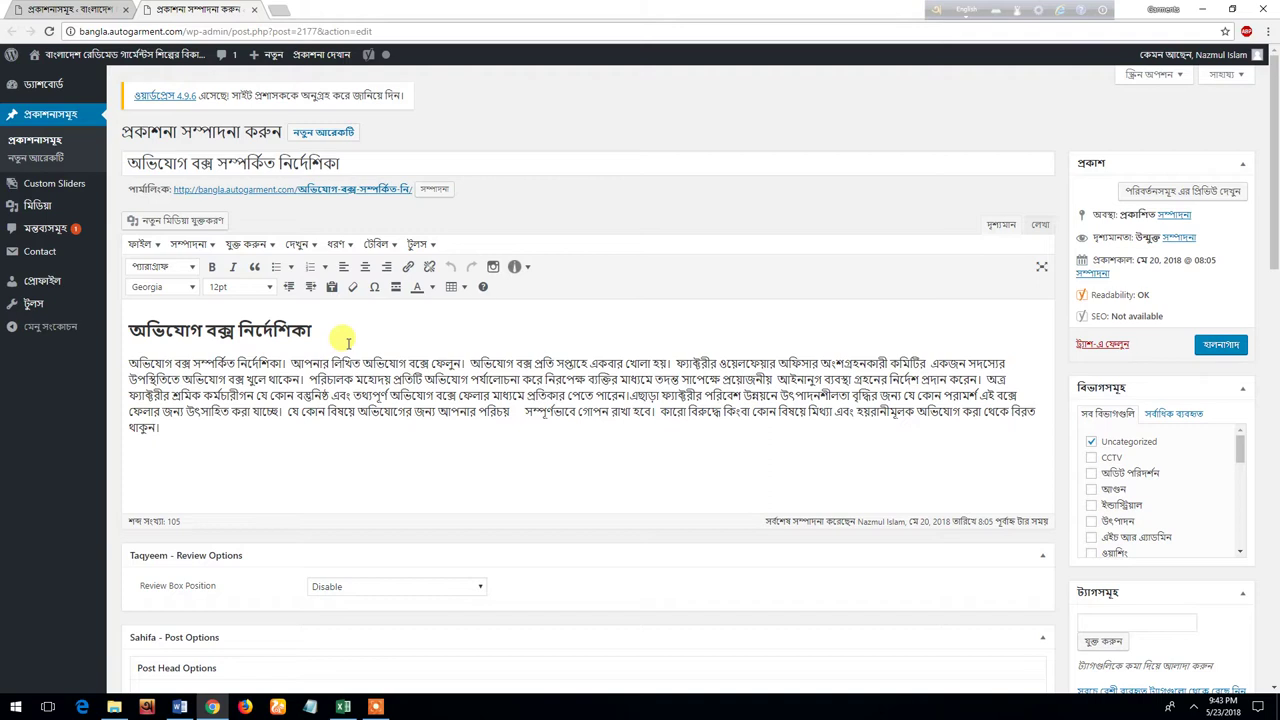
Step: Delete the extra spaces between "পরিচয়" and "সম্পূর্ণভাবে" in the post's body paragraph
{"action": "scroll", "coordinate": [348, 342], "scroll_direction": "down", "scroll_amount": 1}
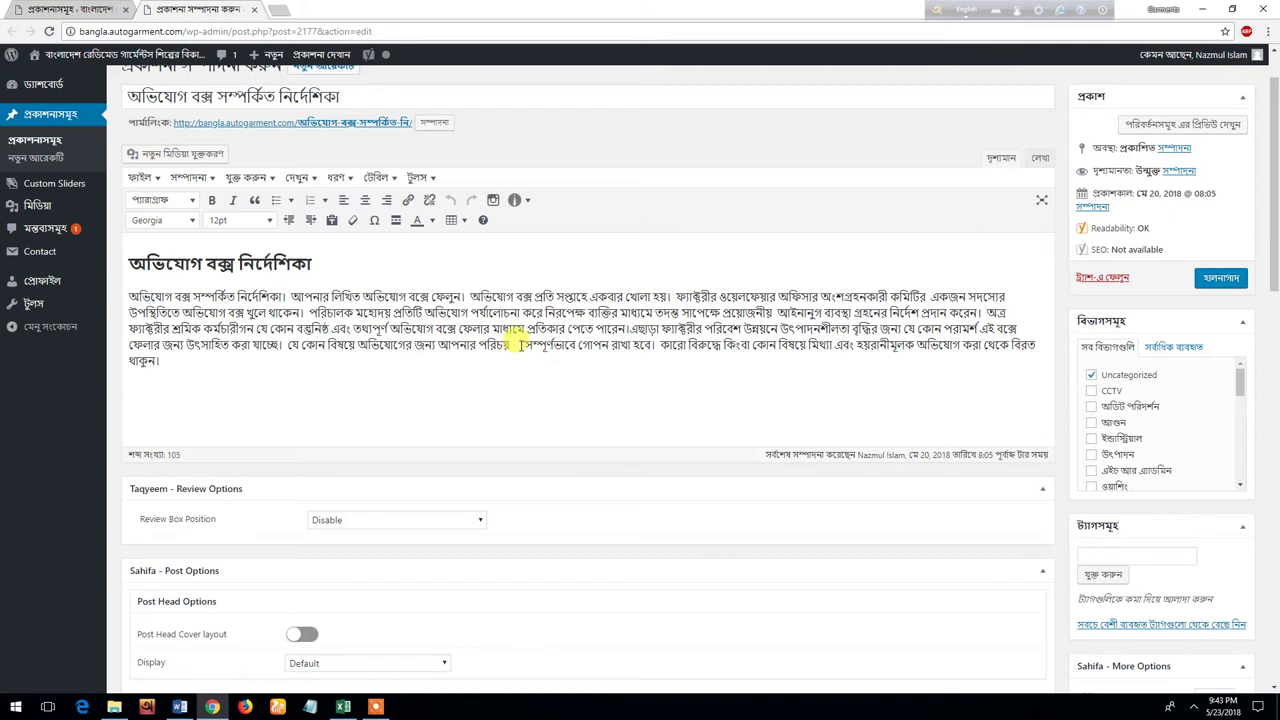
{"action": "key", "text": "Delete"}
{"action": "key", "text": "Delete"}
{"action": "key", "text": "Delete"}
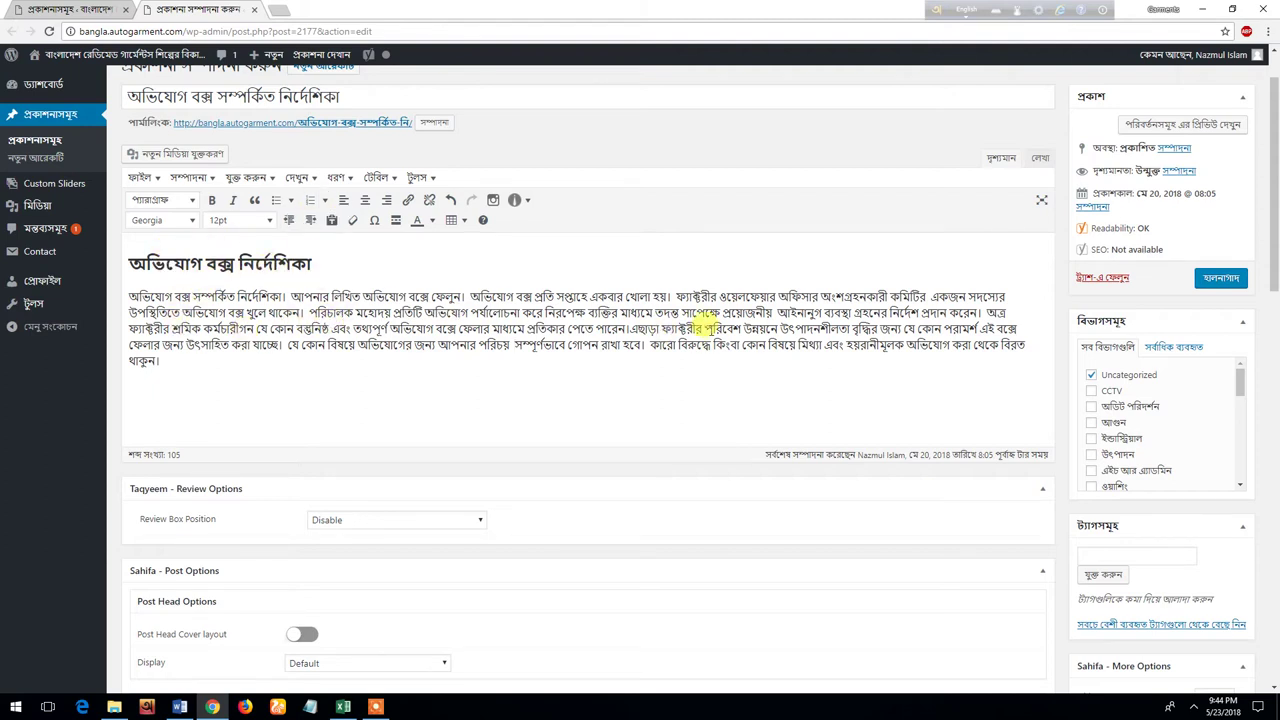
Step: Switch the keyboard input to Bangla and insert "গন" after "পরিচালক মহোদয়" in the body paragraph
{"action": "triple_click", "coordinate": [168, 364]}
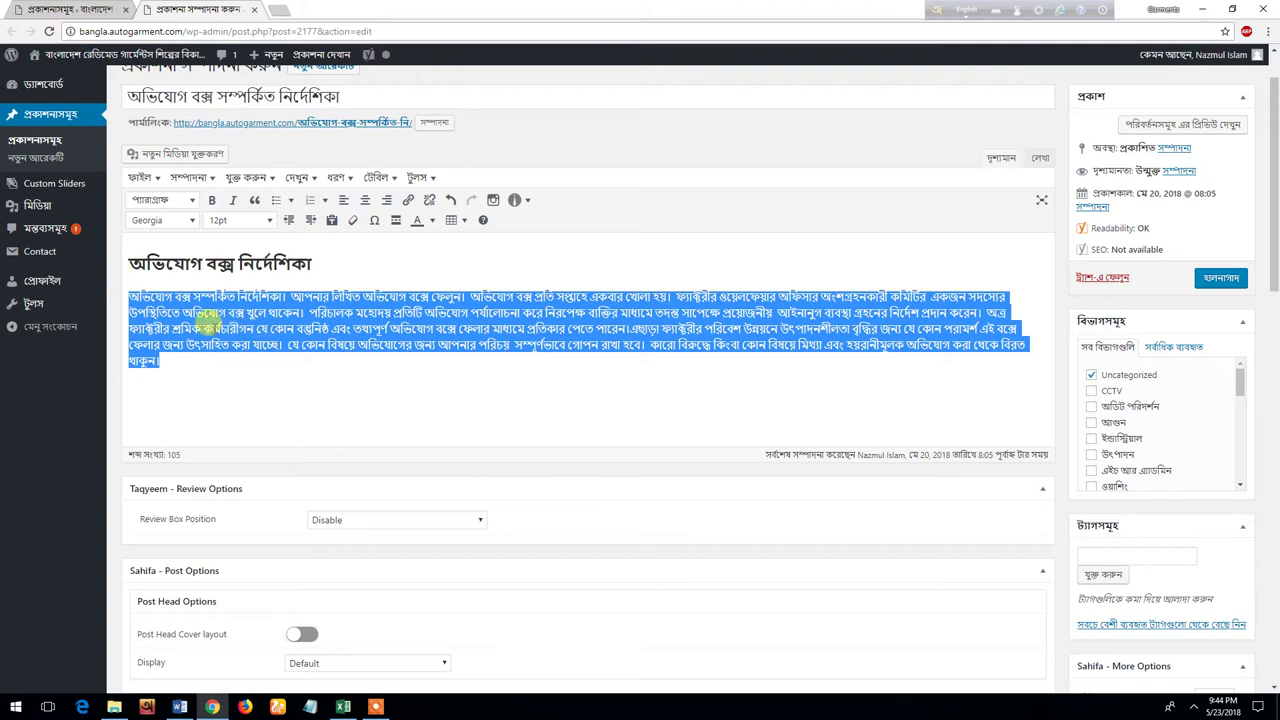
{"action": "left_click", "coordinate": [212, 338]}
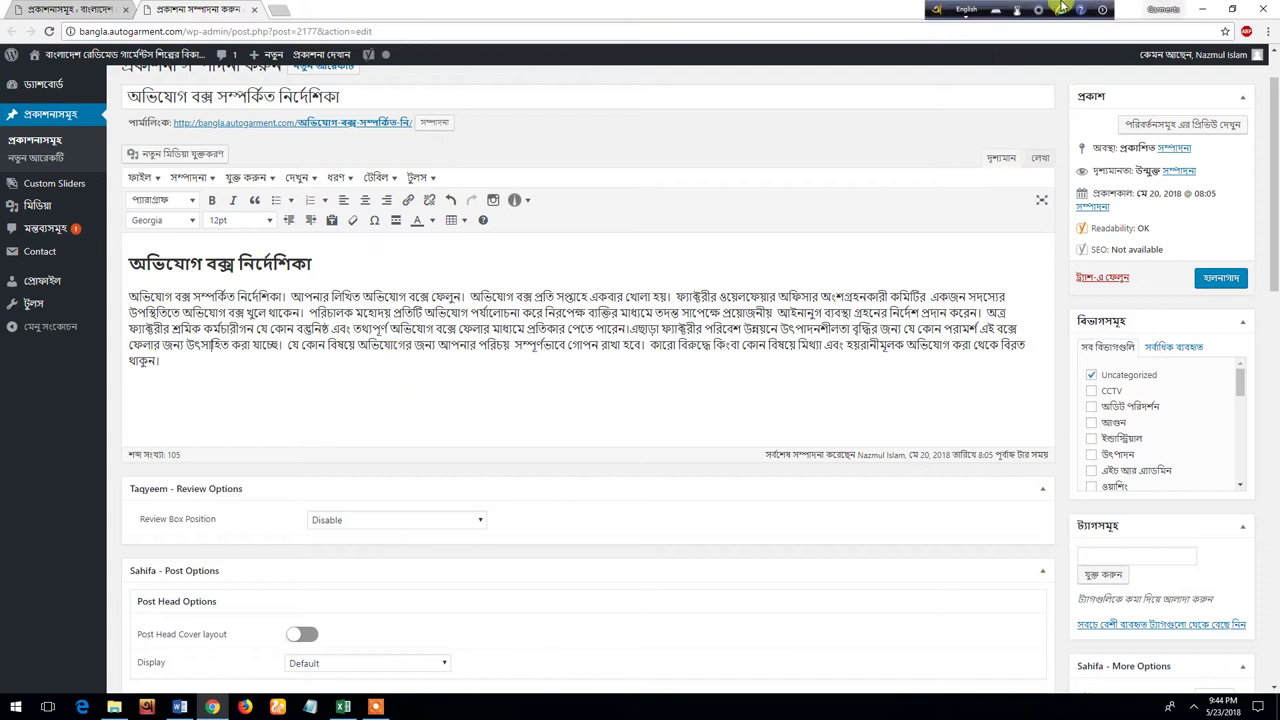
{"action": "key", "text": "F12"}
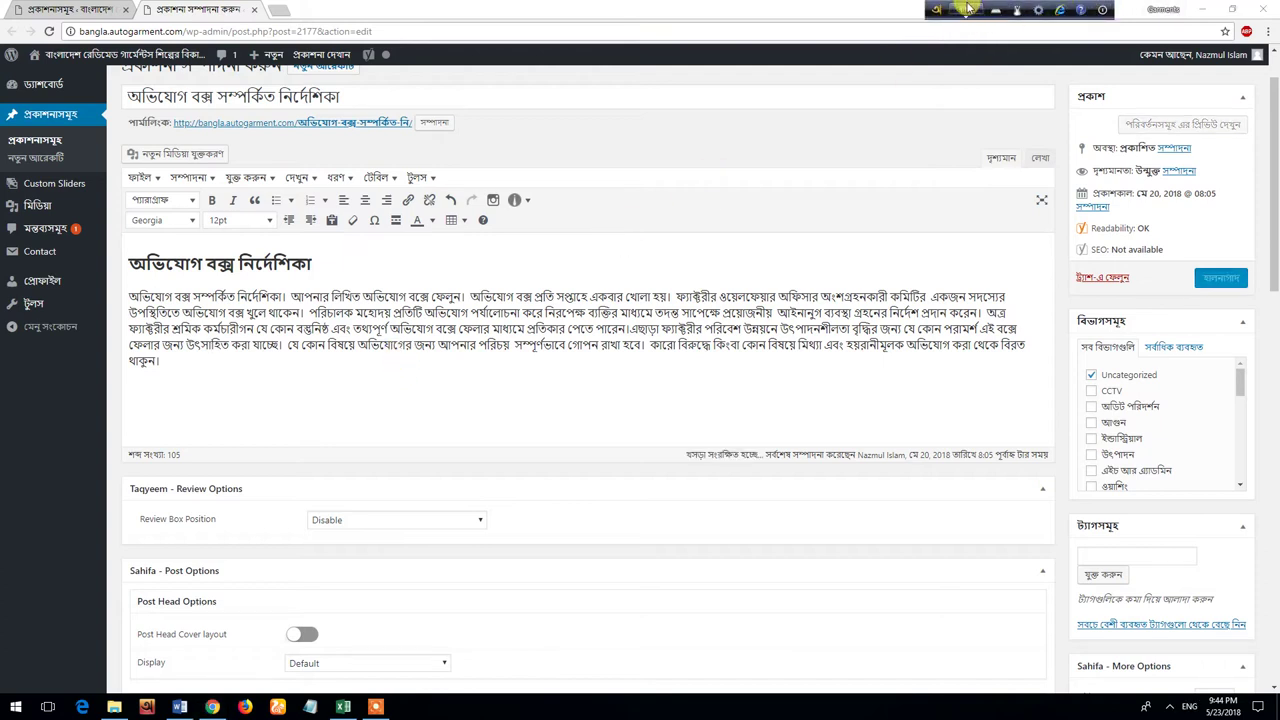
{"action": "left_click", "coordinate": [1189, 706]}
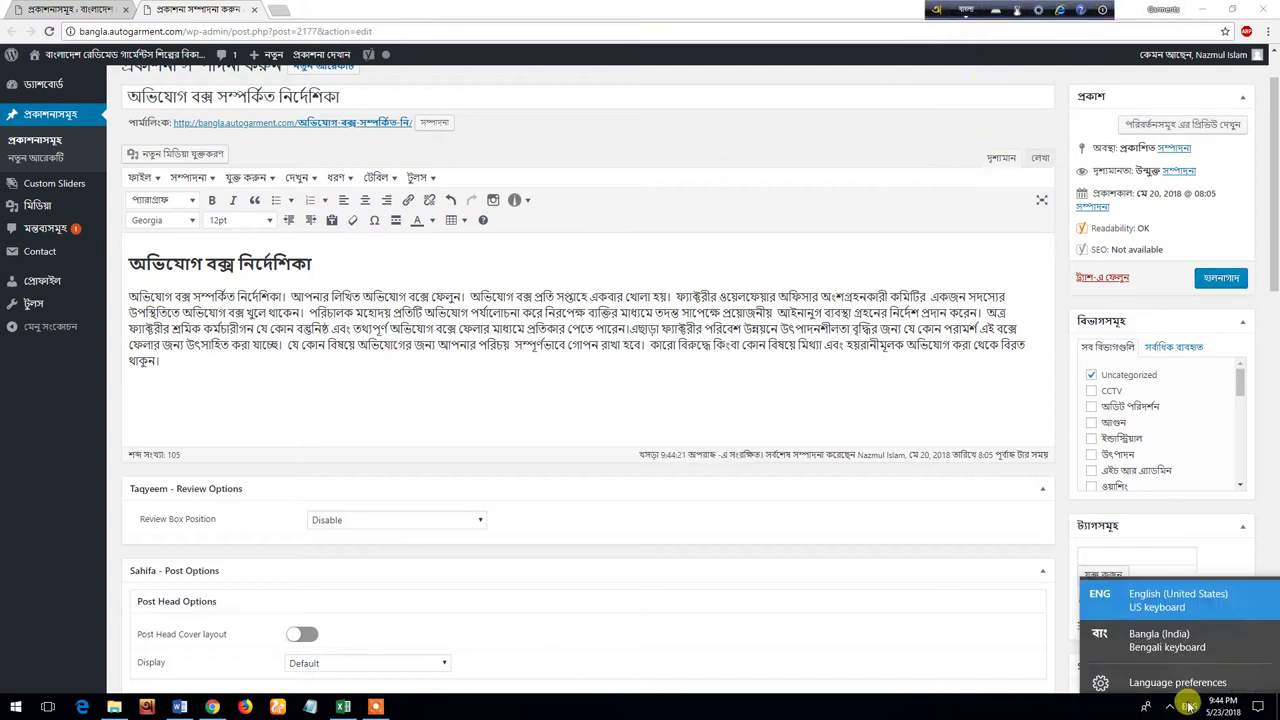
{"action": "left_click", "coordinate": [1157, 627]}
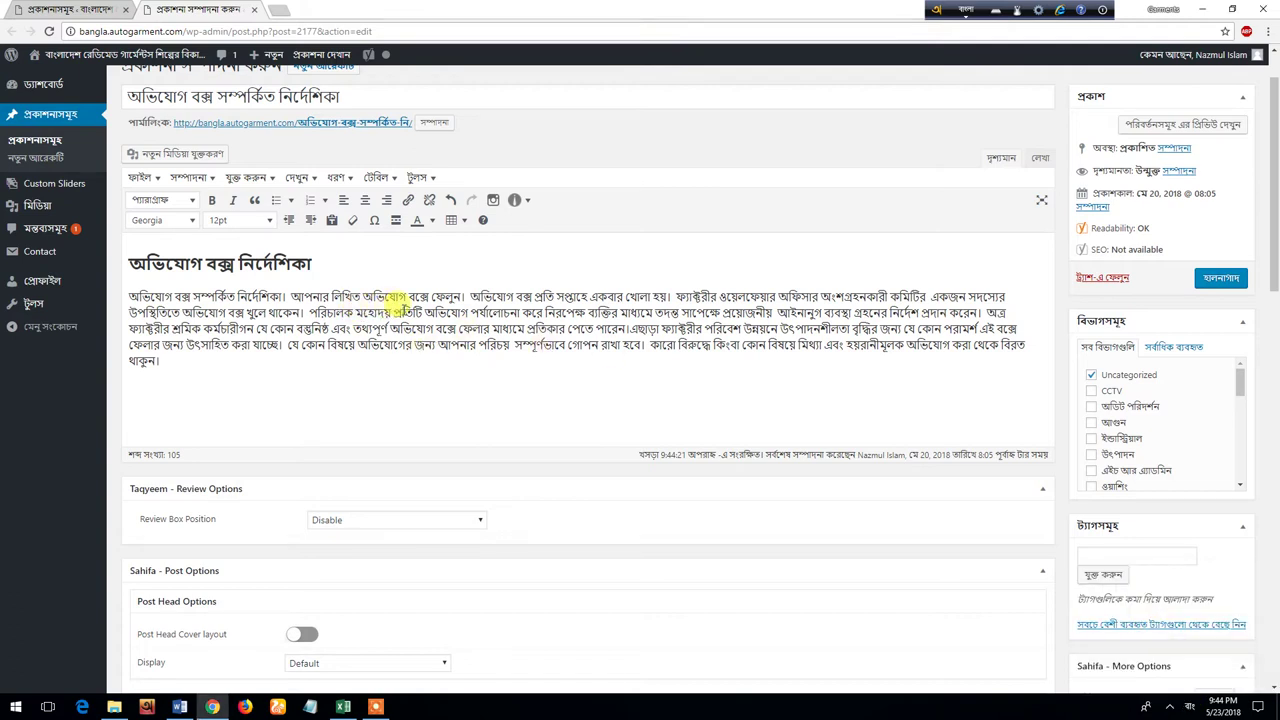
{"action": "left_click", "coordinate": [390, 311]}
{"action": "type", "text": "গন"}
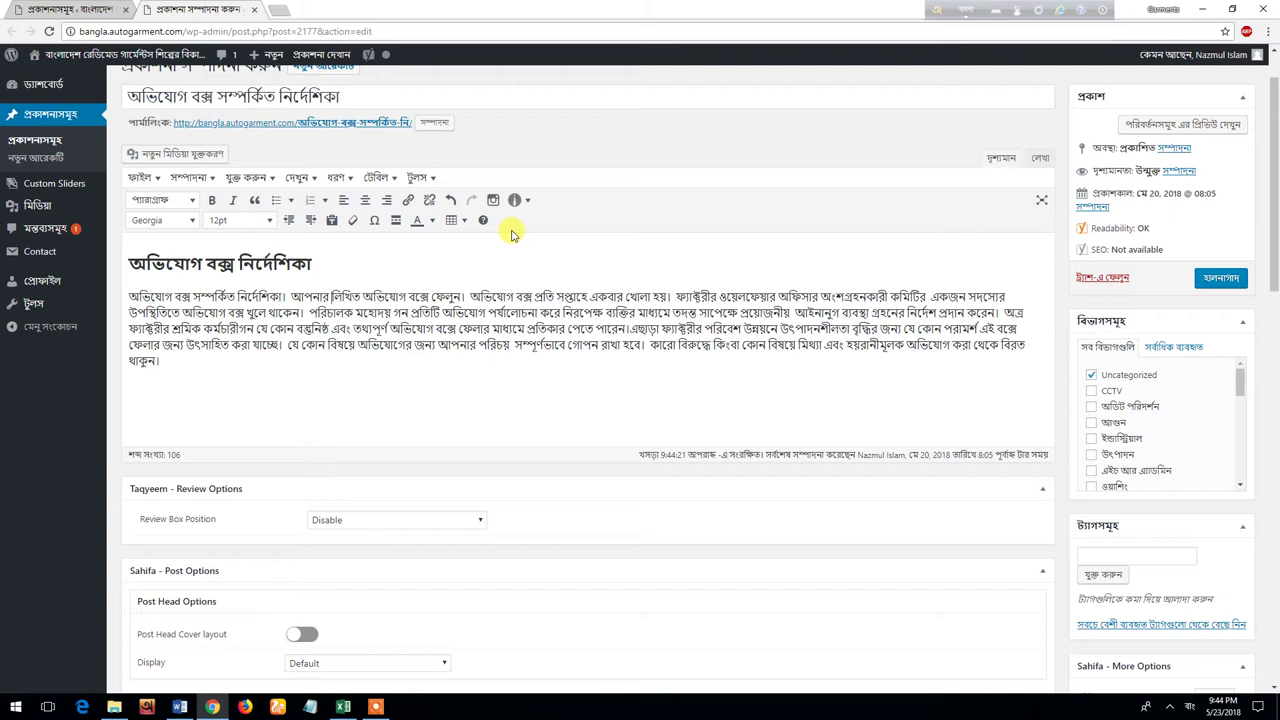
Step: Insert "নিয়মিত" before "লিখিত অভিযোগ" and "গন" after "ওয়েলফেয়ার অফিসার" in the paragraph, and update the post
{"action": "type", "text": "niomi"}
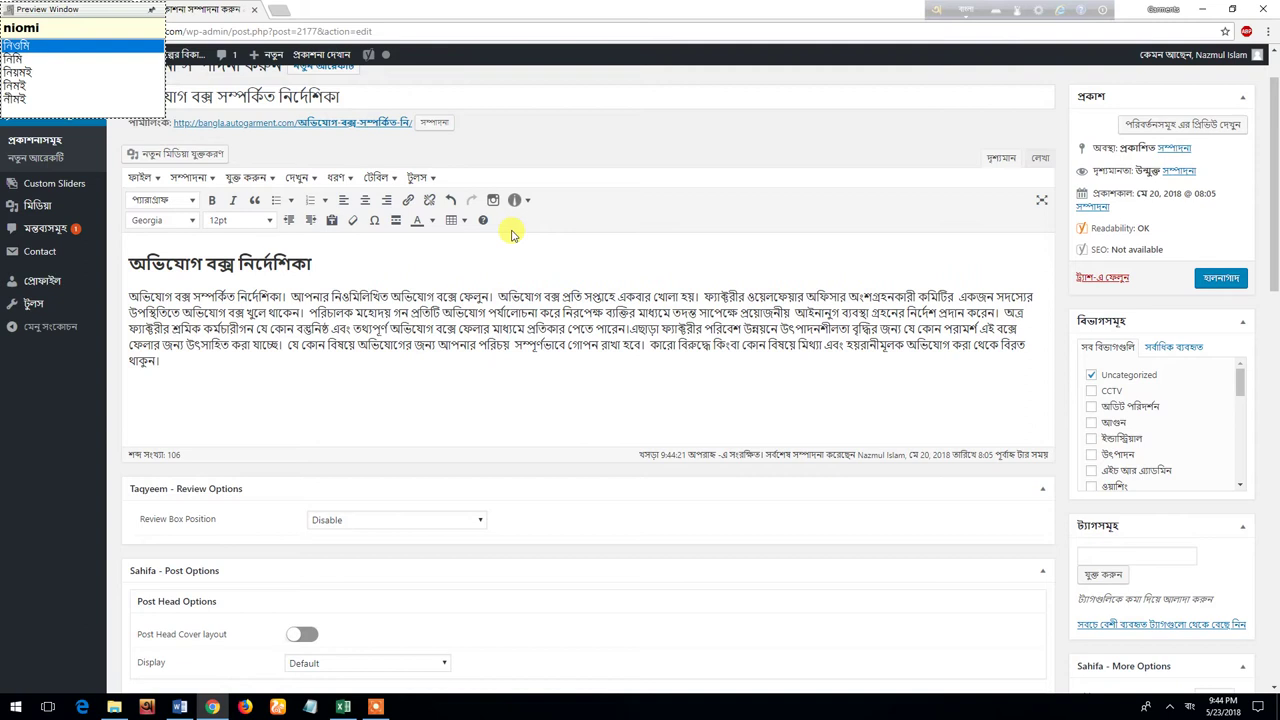
{"action": "type", "text": "t"}
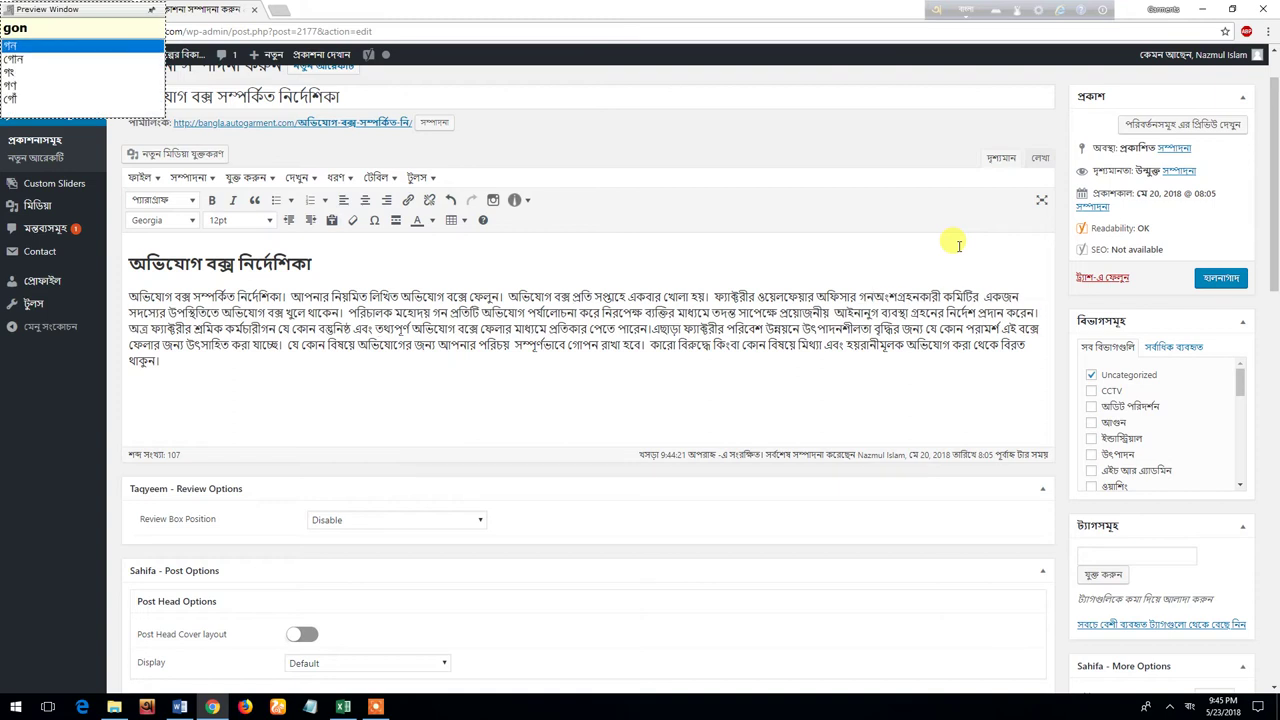
{"action": "key", "text": "space"}
{"action": "left_click", "coordinate": [1221, 278]}
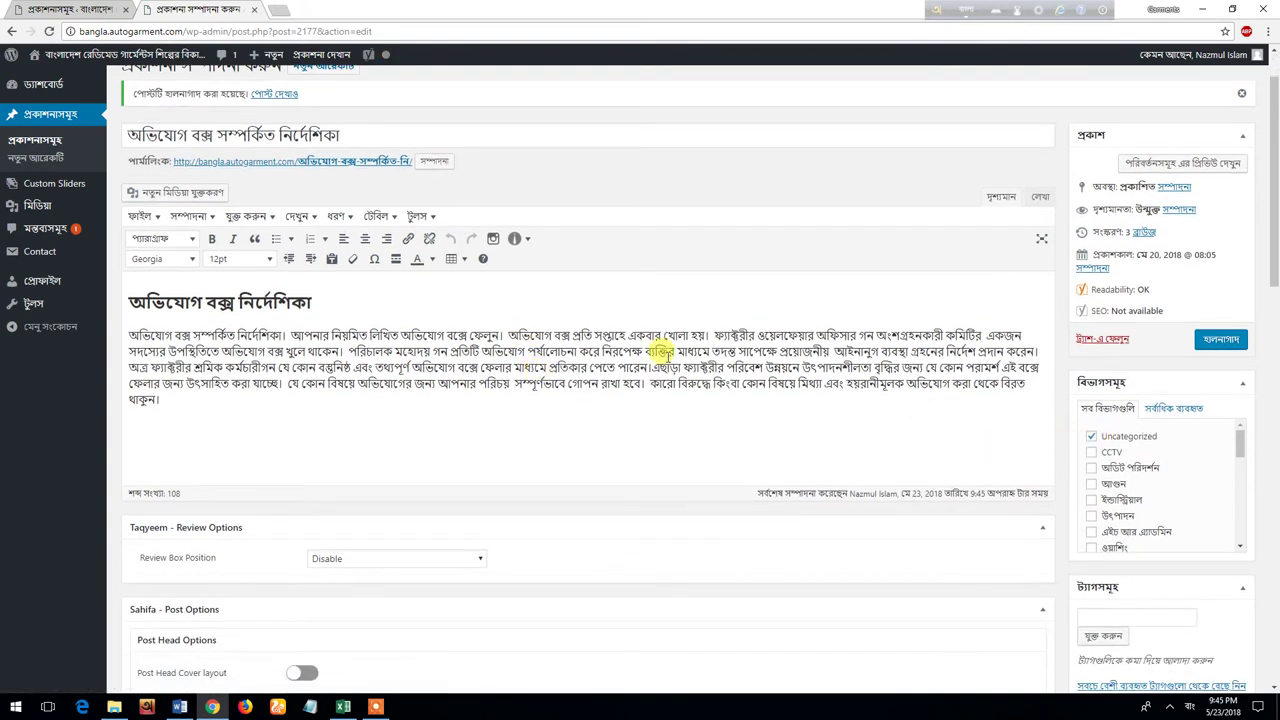
Step: Change the post's category from Uncategorized to "ওয়েলফেয়ার"
{"action": "scroll", "coordinate": [380, 310], "scroll_direction": "up", "scroll_amount": 1}
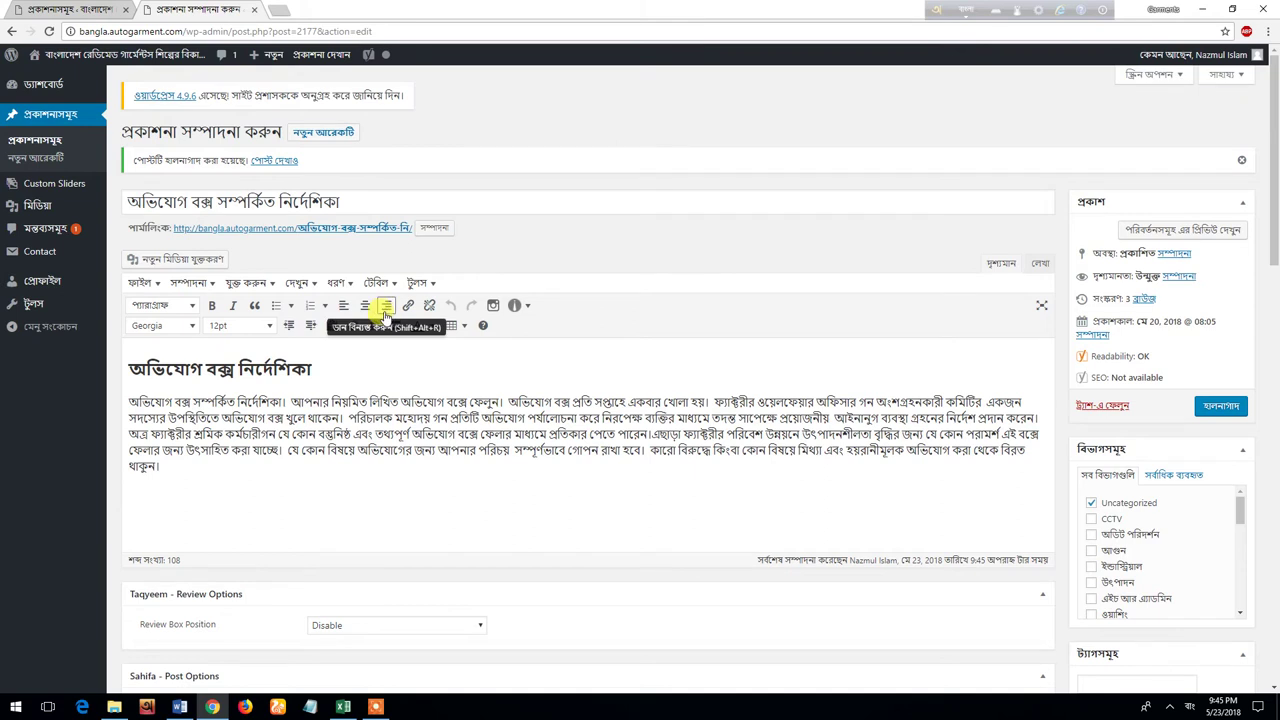
{"action": "scroll", "coordinate": [385, 316], "scroll_direction": "down", "scroll_amount": 1}
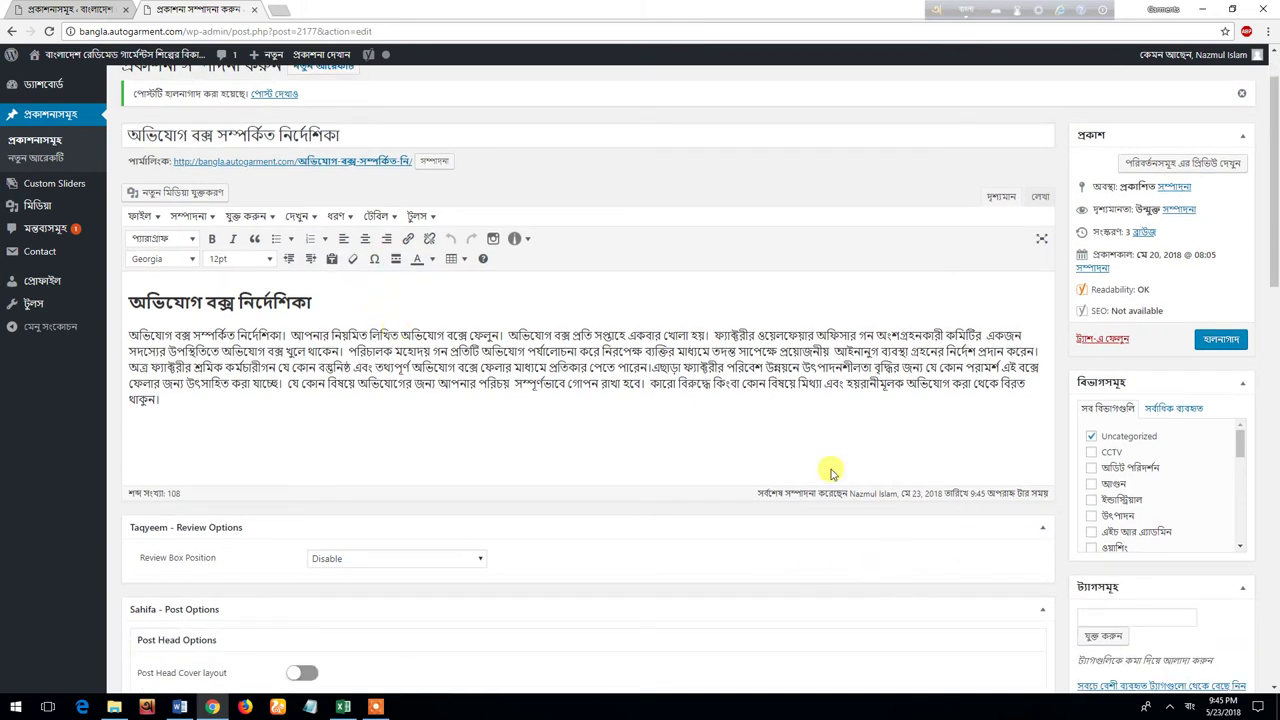
{"action": "scroll", "coordinate": [345, 292], "scroll_direction": "up", "scroll_amount": 1}
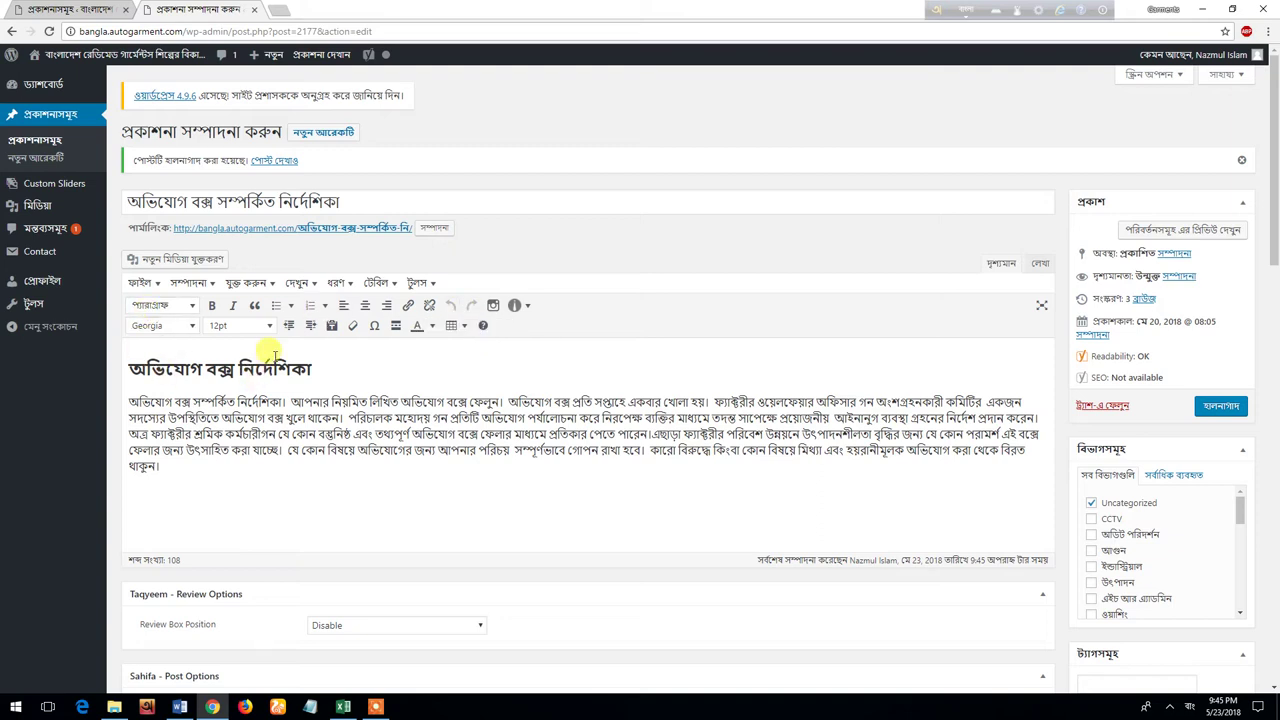
{"action": "scroll", "coordinate": [273, 356], "scroll_direction": "down", "scroll_amount": 1}
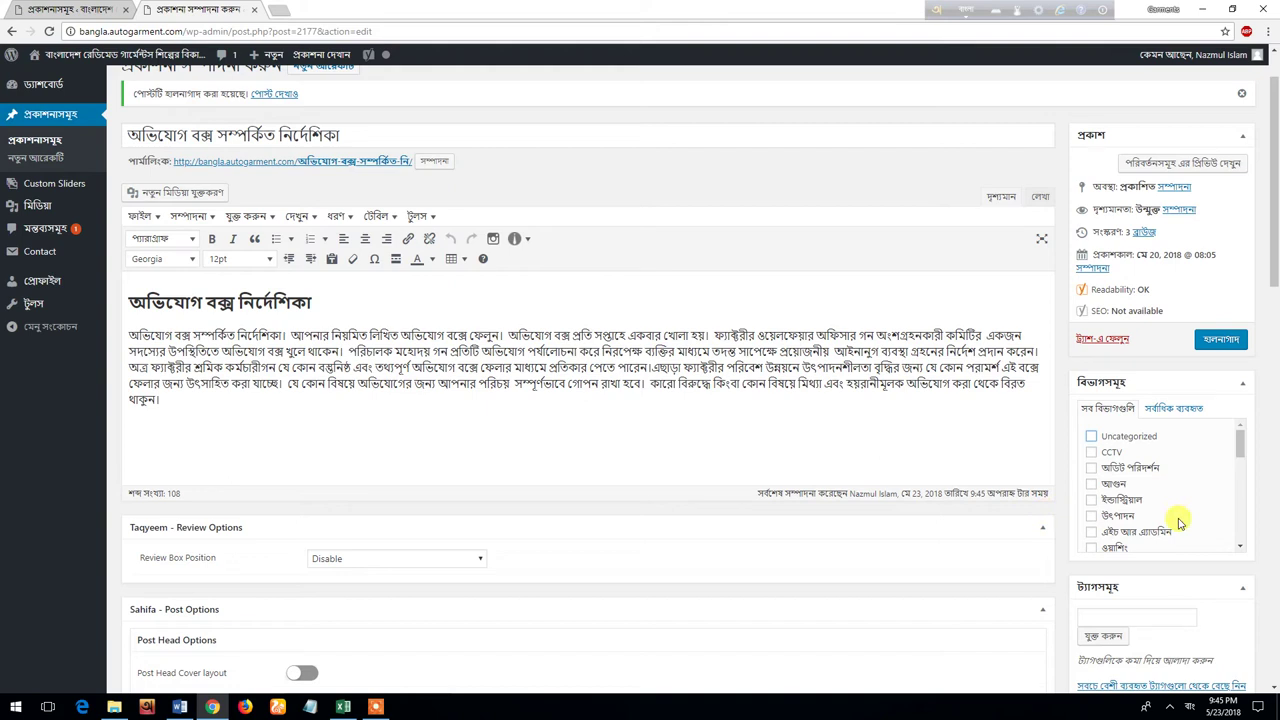
{"action": "scroll", "coordinate": [1180, 522], "scroll_direction": "down", "scroll_amount": 1}
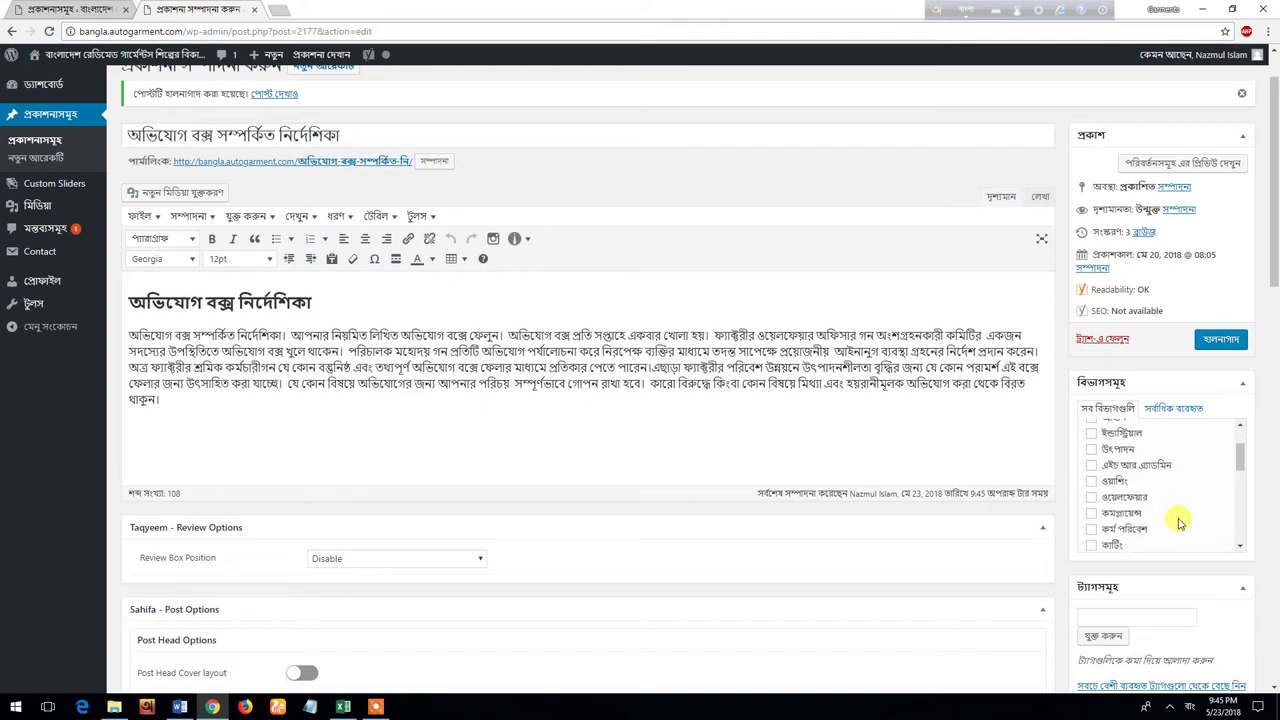
{"action": "left_click", "coordinate": [1091, 498]}
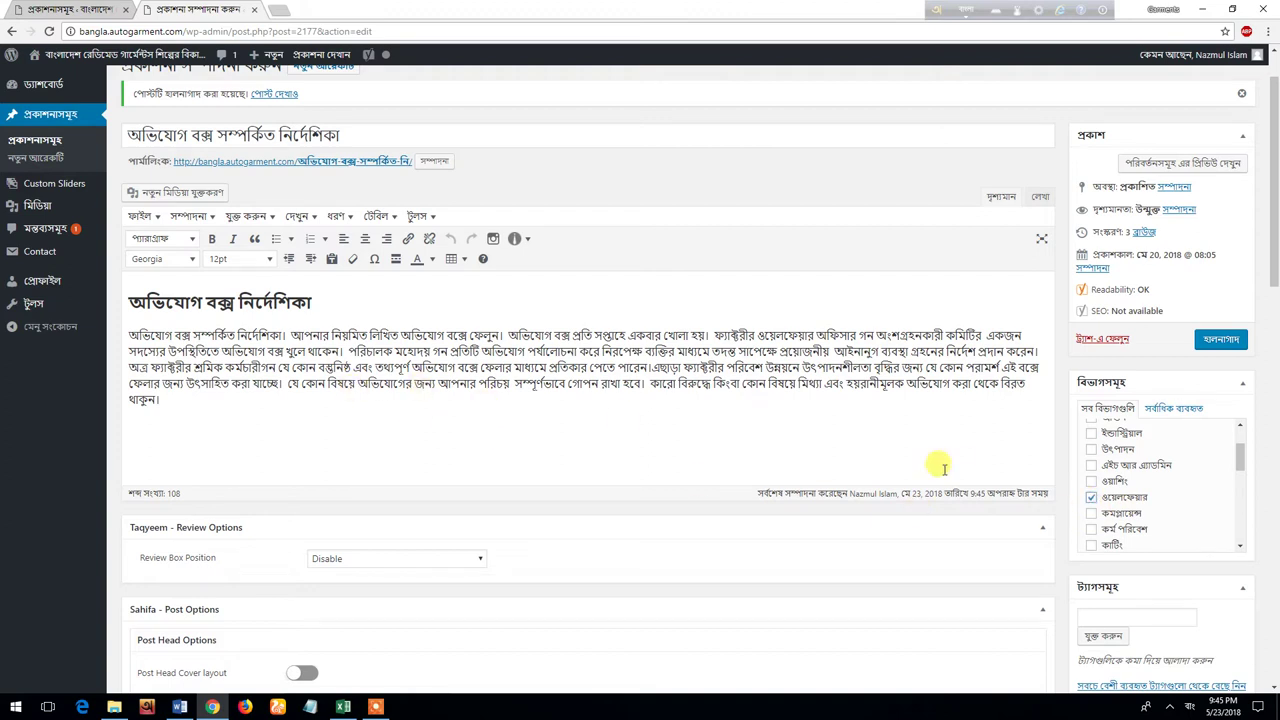
Step: Copy "অভিযোগ বক্স" from the post title and enter it as the Yoast SEO focus keyword
{"action": "scroll", "coordinate": [708, 414], "scroll_direction": "down", "scroll_amount": 1}
{"action": "scroll", "coordinate": [697, 423], "scroll_direction": "up", "scroll_amount": 1}
{"action": "scroll", "coordinate": [605, 455], "scroll_direction": "down", "scroll_amount": 10}
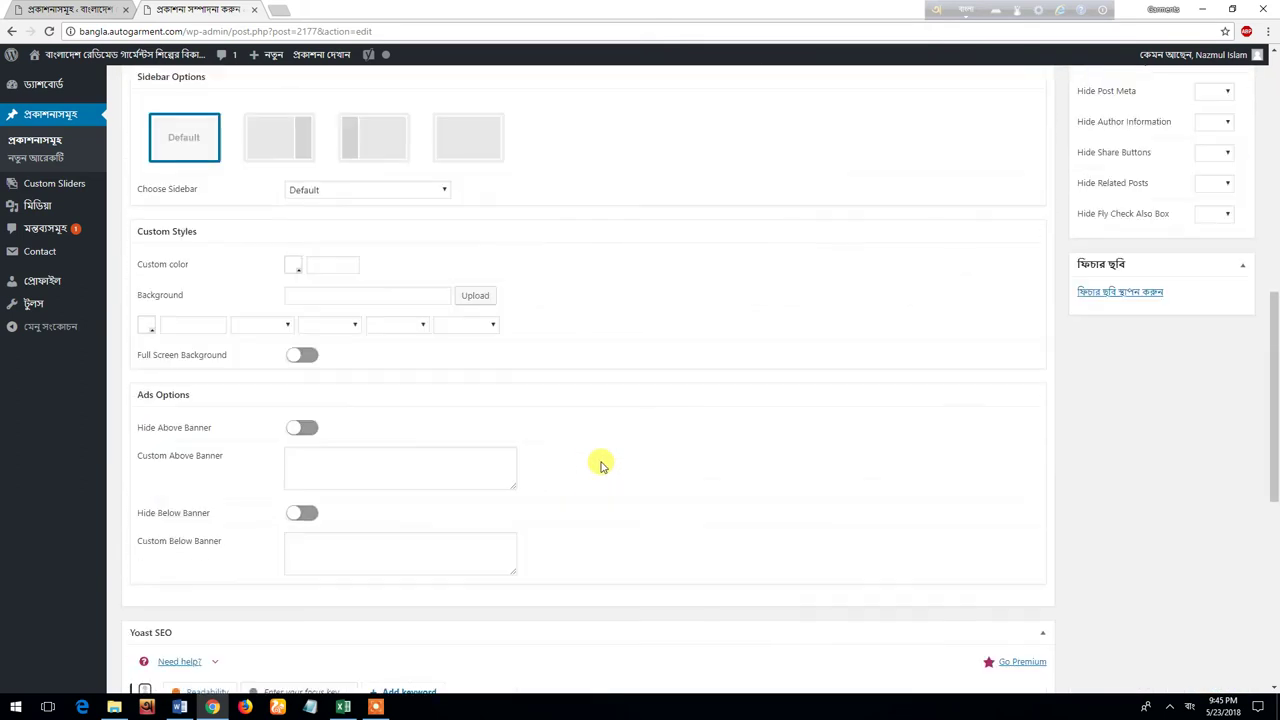
{"action": "scroll", "coordinate": [601, 465], "scroll_direction": "down", "scroll_amount": 5}
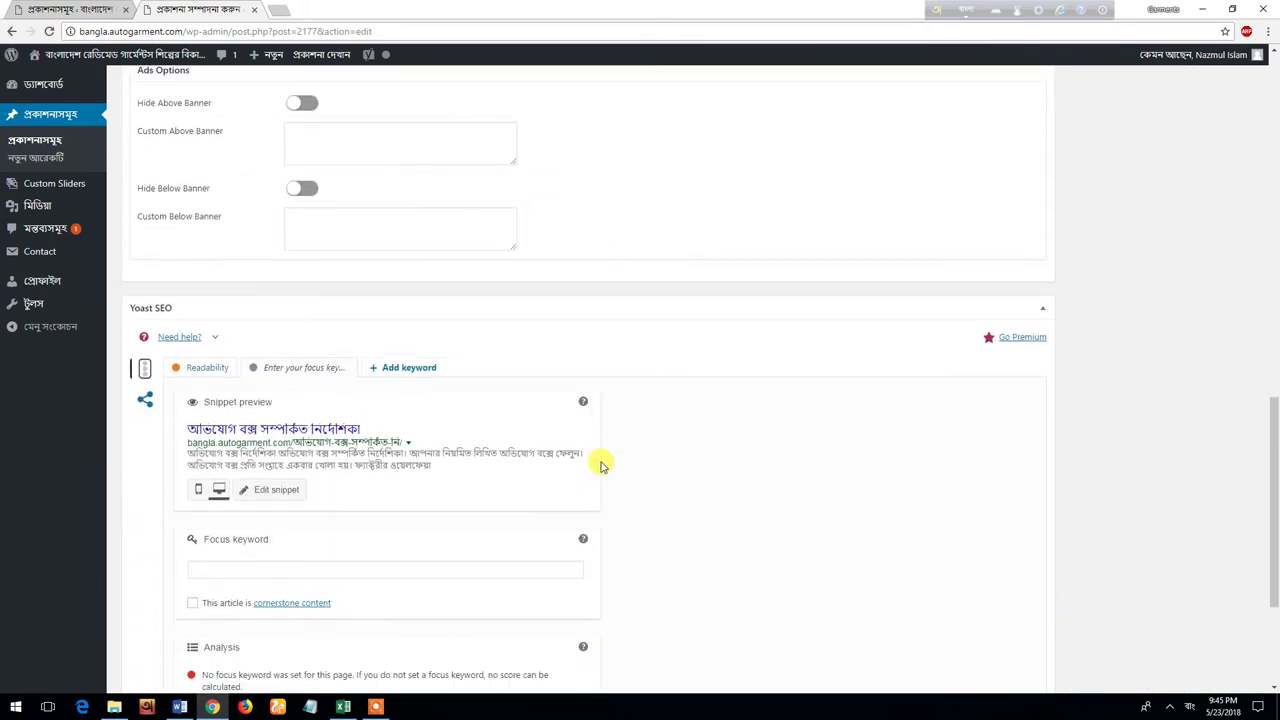
{"action": "scroll", "coordinate": [601, 465], "scroll_direction": "down", "scroll_amount": 2}
{"action": "left_click", "coordinate": [202, 427]}
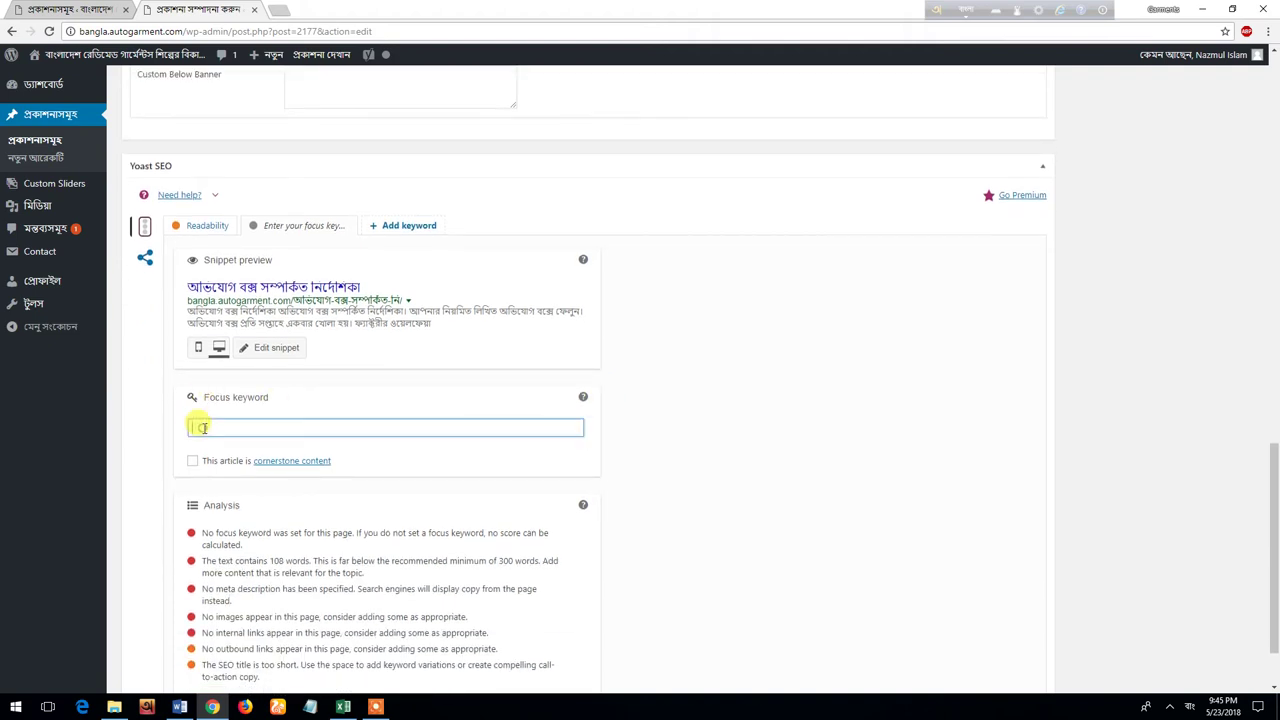
{"action": "scroll", "coordinate": [386, 429], "scroll_direction": "up", "scroll_amount": 15}
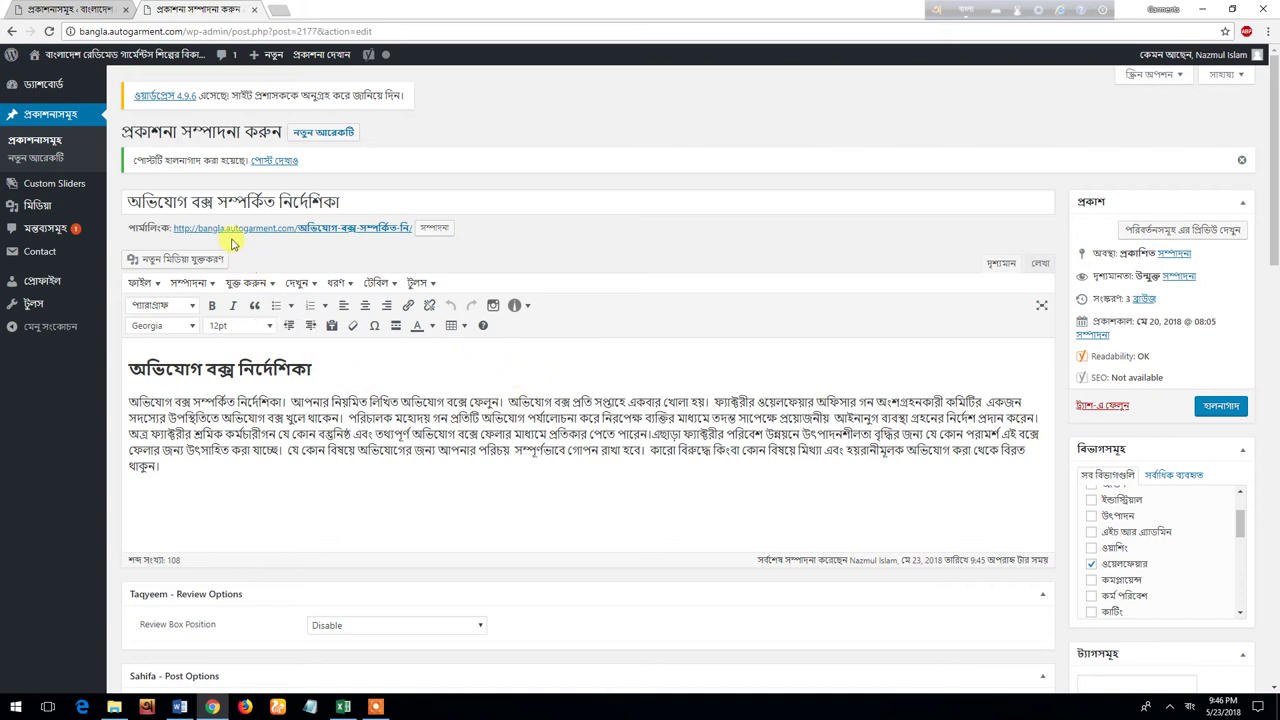
{"action": "left_click_drag", "start_coordinate": [213, 200], "coordinate": [132, 198]}
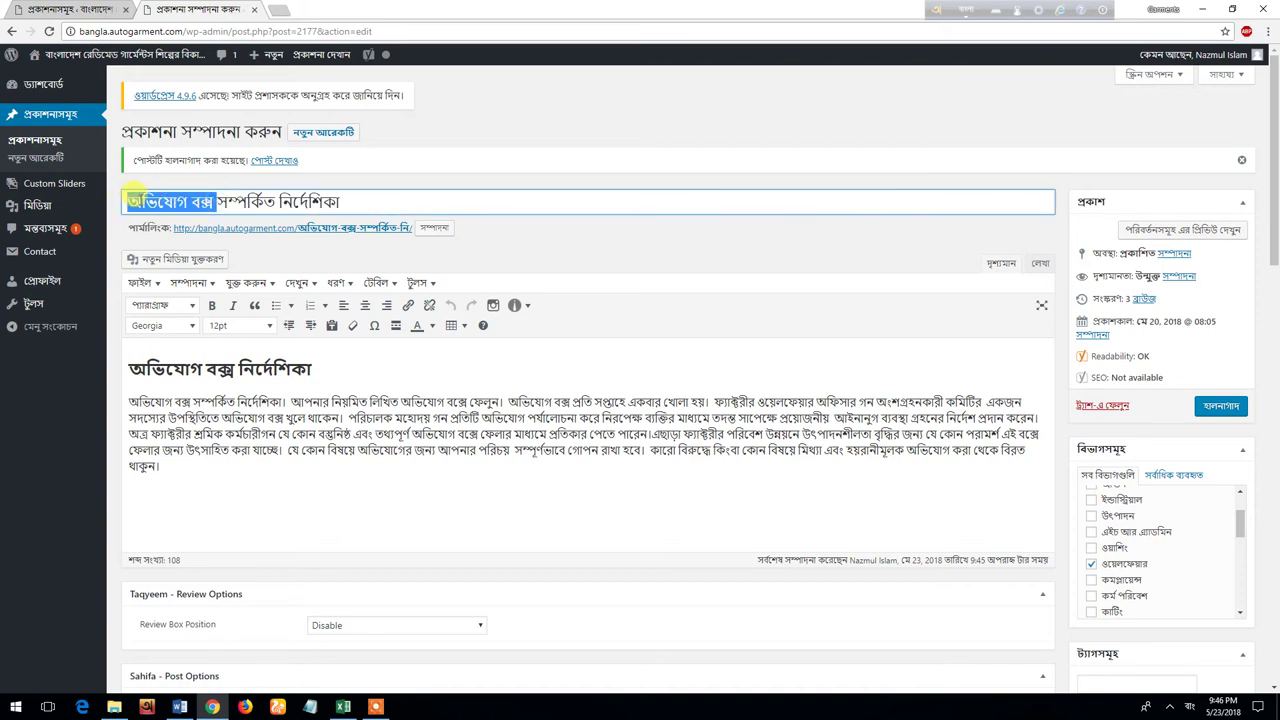
{"action": "scroll", "coordinate": [240, 540], "scroll_direction": "down", "scroll_amount": 8}
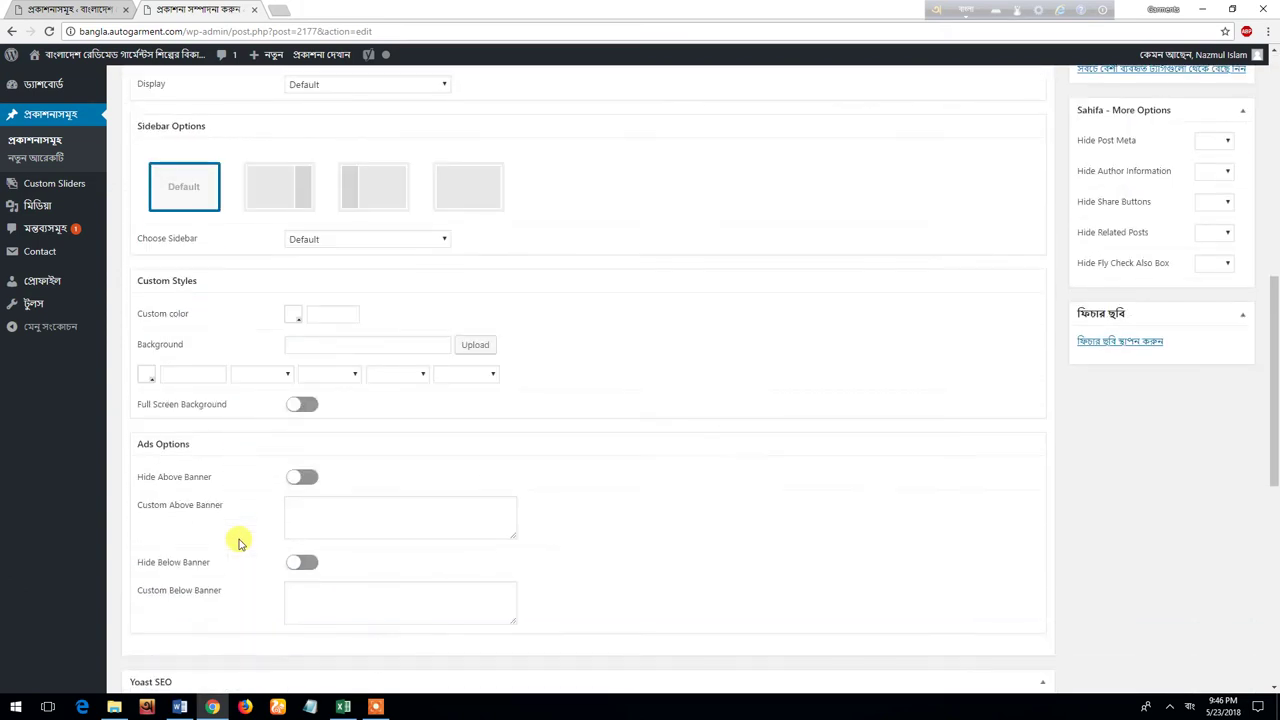
{"action": "scroll", "coordinate": [240, 540], "scroll_direction": "down", "scroll_amount": 5}
{"action": "left_click", "coordinate": [212, 495]}
{"action": "type", "text": "অভিযোগ বস্ত্র"}
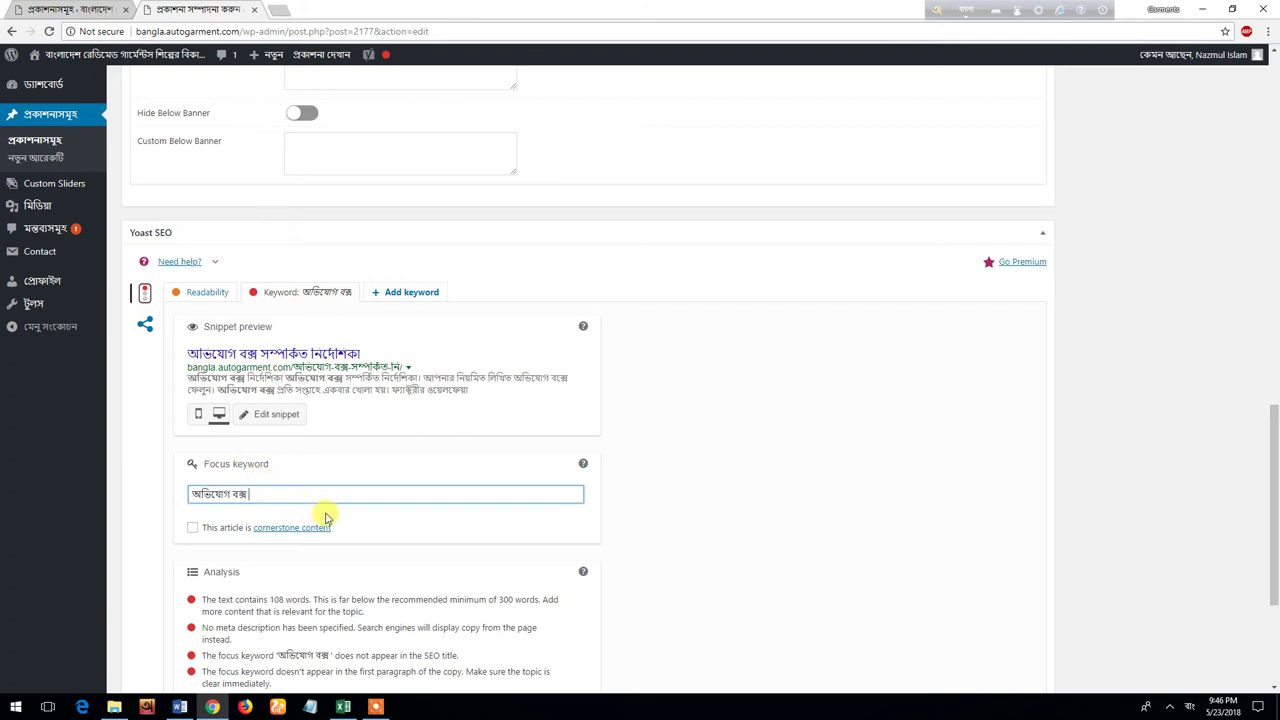
Step: Open the Yoast snippet editor and fill the meta description with the body paragraph's opening text, "অভিযোগ বক্স সম্পর্কিত নির্দেশিকা। আপনার নিয়মিত লিখিত অভিযোগ বক্সে ফেলুন।"
{"action": "left_click", "coordinate": [277, 415]}
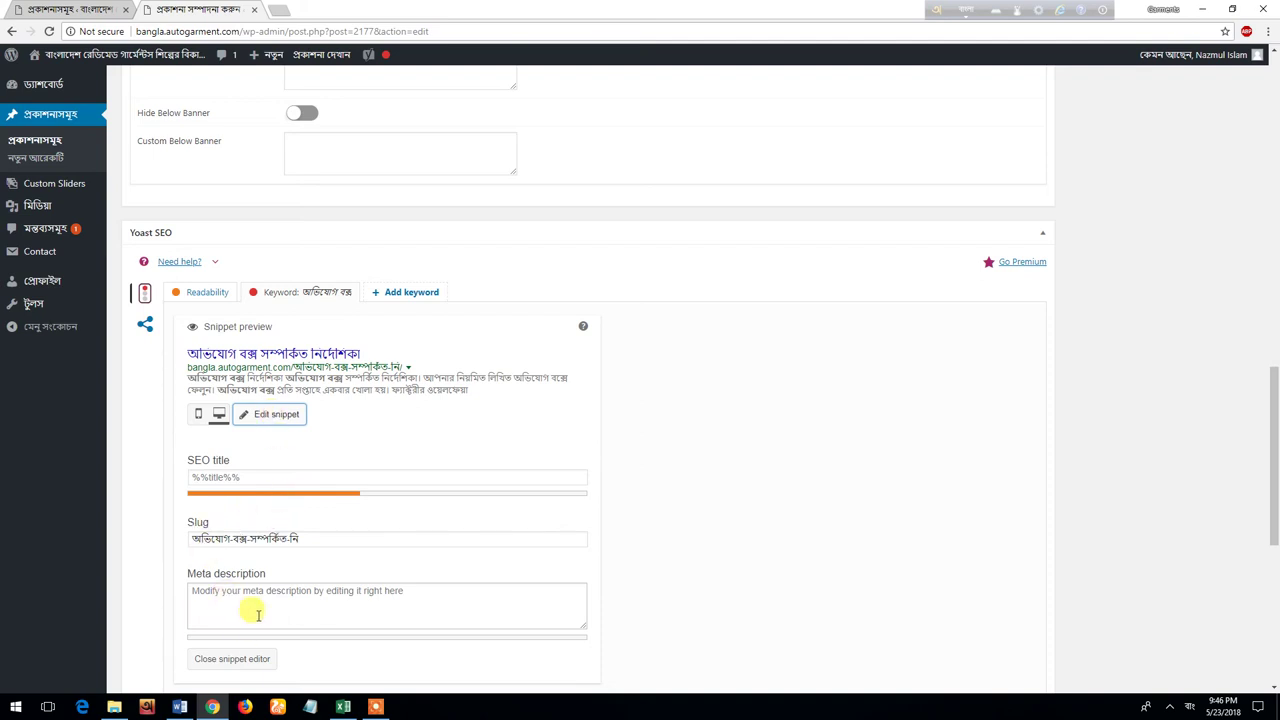
{"action": "scroll", "coordinate": [257, 591], "scroll_direction": "down", "scroll_amount": 1}
{"action": "left_click", "coordinate": [241, 538]}
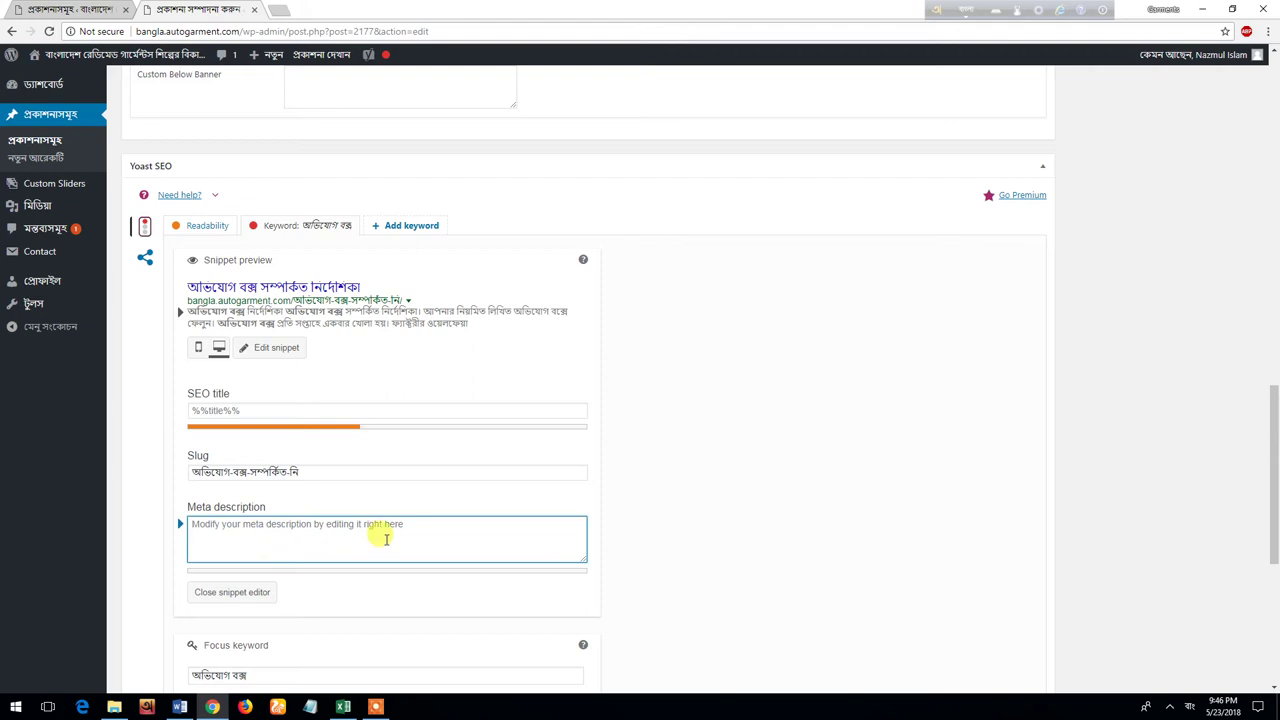
{"action": "scroll", "coordinate": [386, 538], "scroll_direction": "up", "scroll_amount": 15}
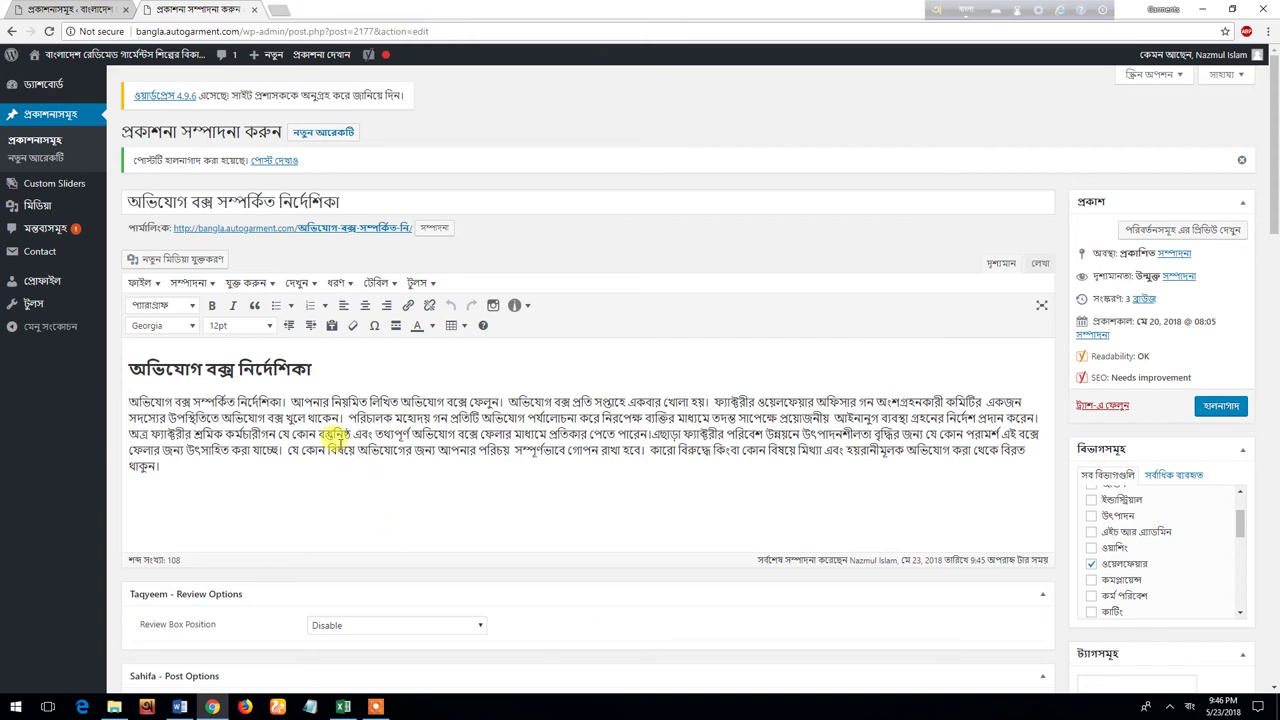
{"action": "left_click_drag", "start_coordinate": [128, 401], "coordinate": [497, 395]}
{"action": "key", "text": "ctrl+c"}
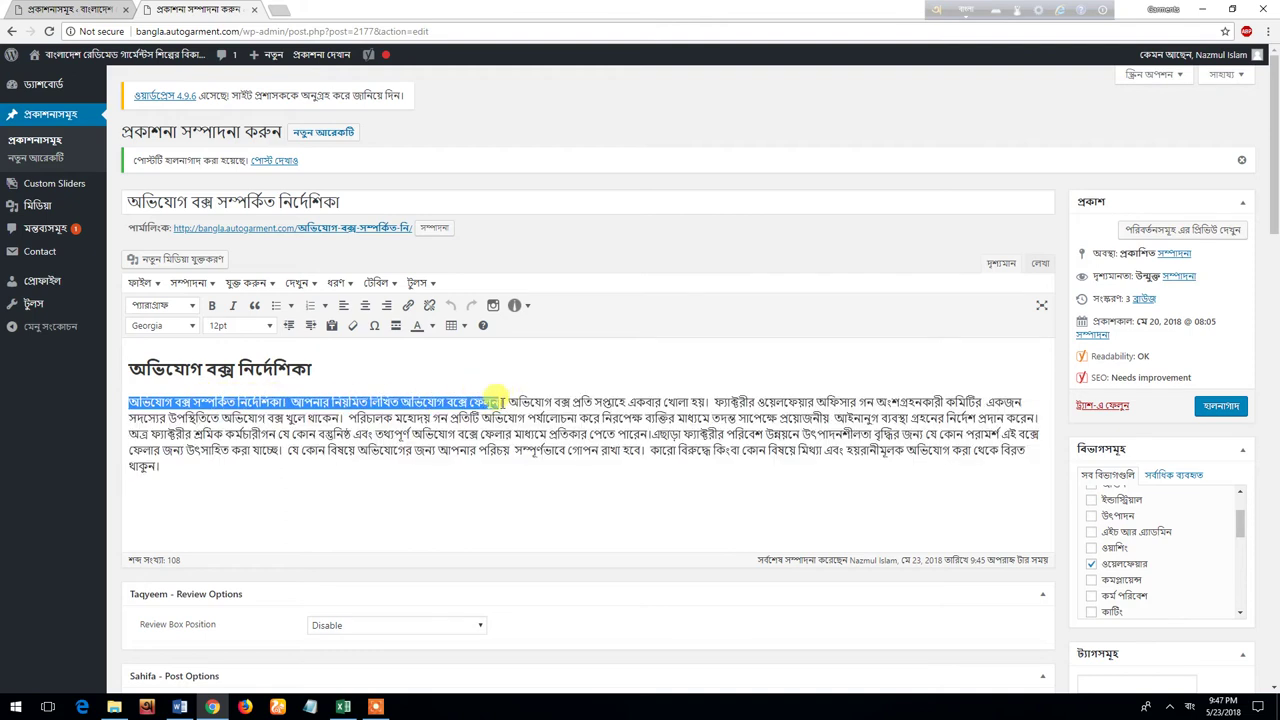
{"action": "scroll", "coordinate": [451, 477], "scroll_direction": "down", "scroll_amount": 7}
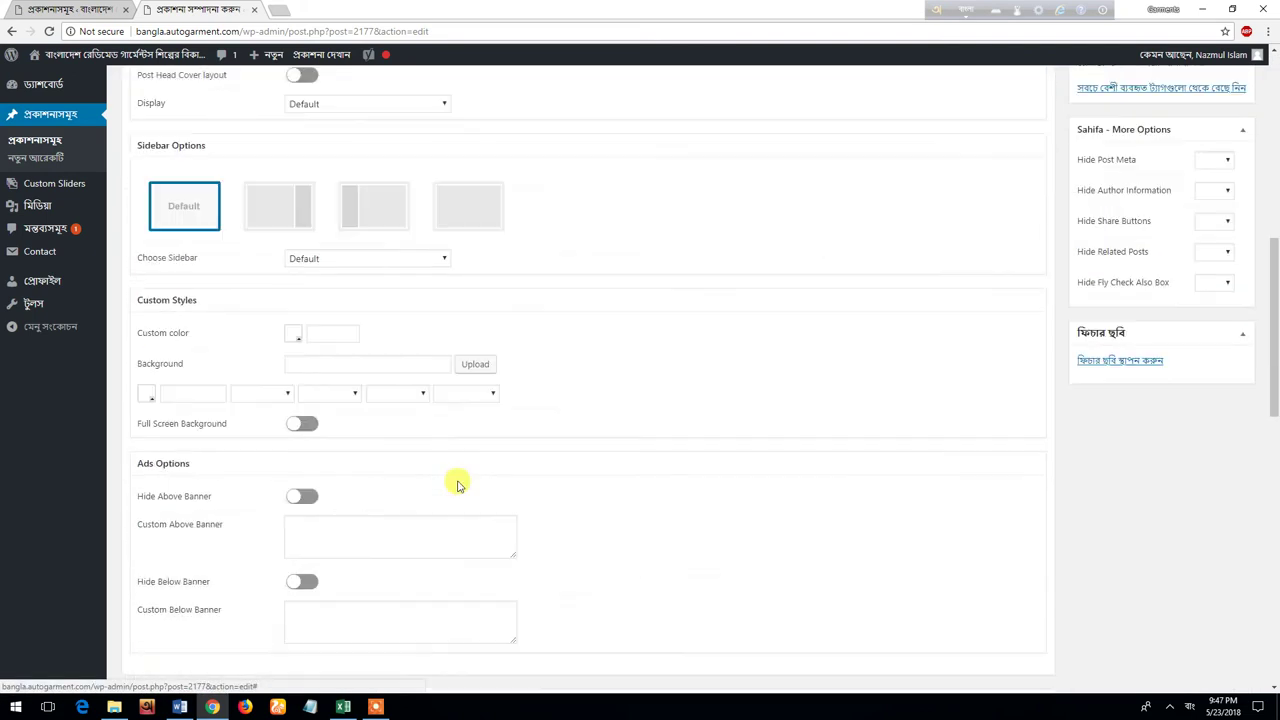
{"action": "scroll", "coordinate": [455, 485], "scroll_direction": "down", "scroll_amount": 3}
{"action": "scroll", "coordinate": [447, 485], "scroll_direction": "down", "scroll_amount": 4}
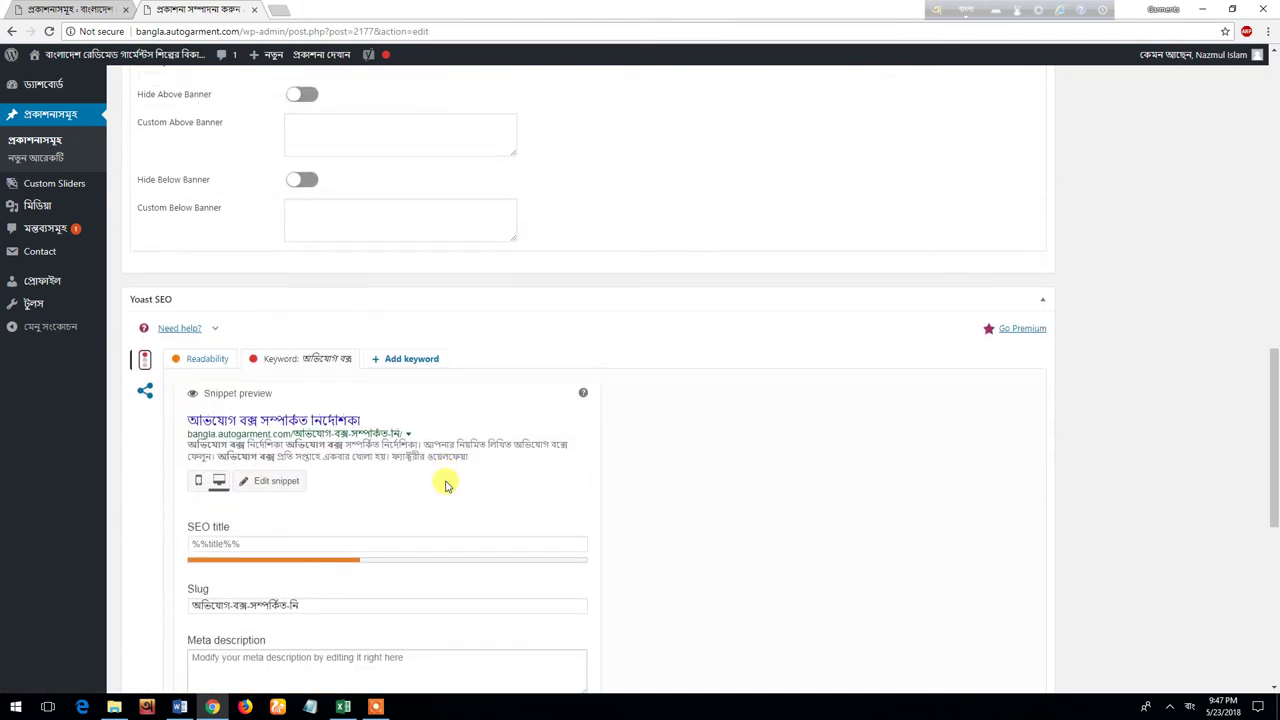
{"action": "left_click", "coordinate": [244, 477]}
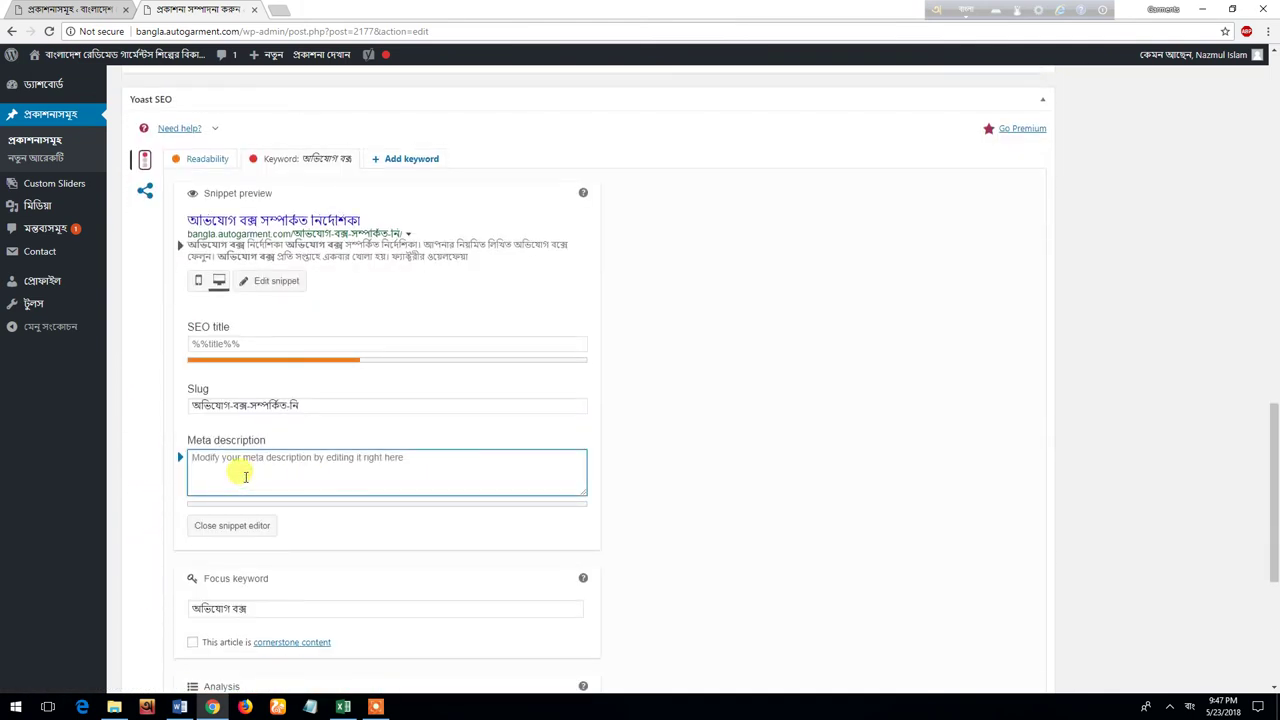
{"action": "key", "text": "ctrl+v"}
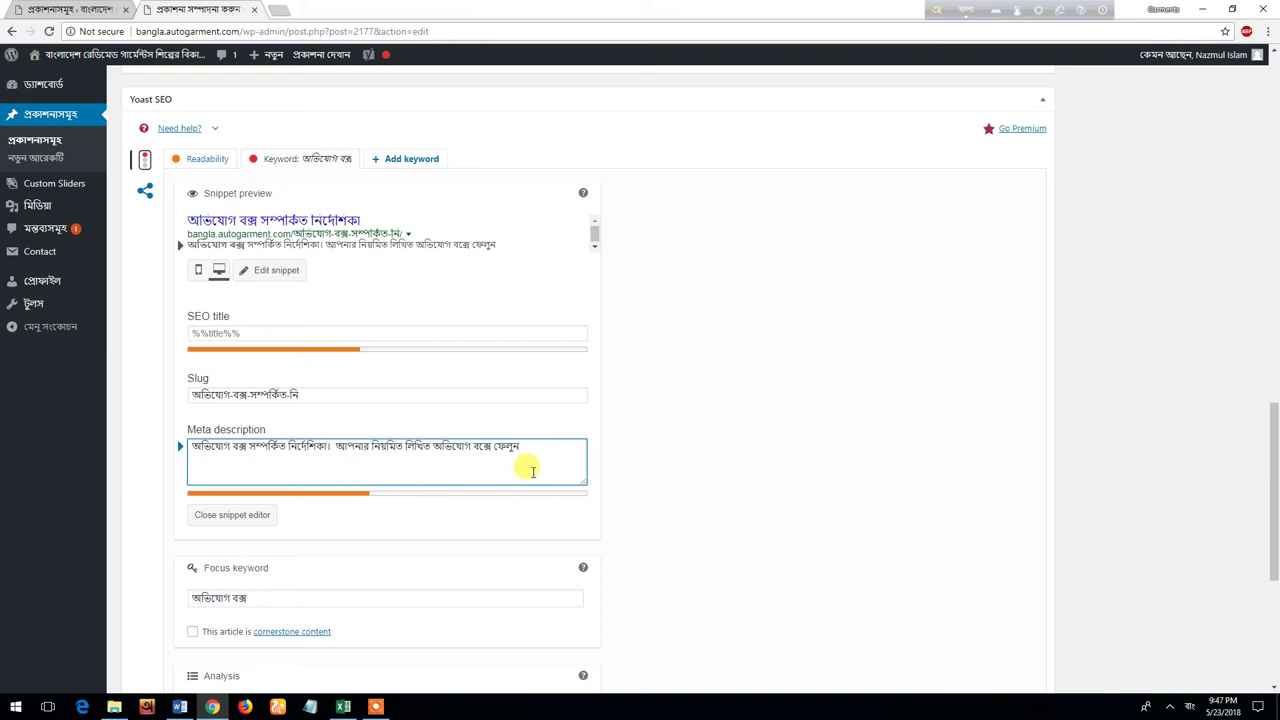
{"action": "type", "text": "।"}
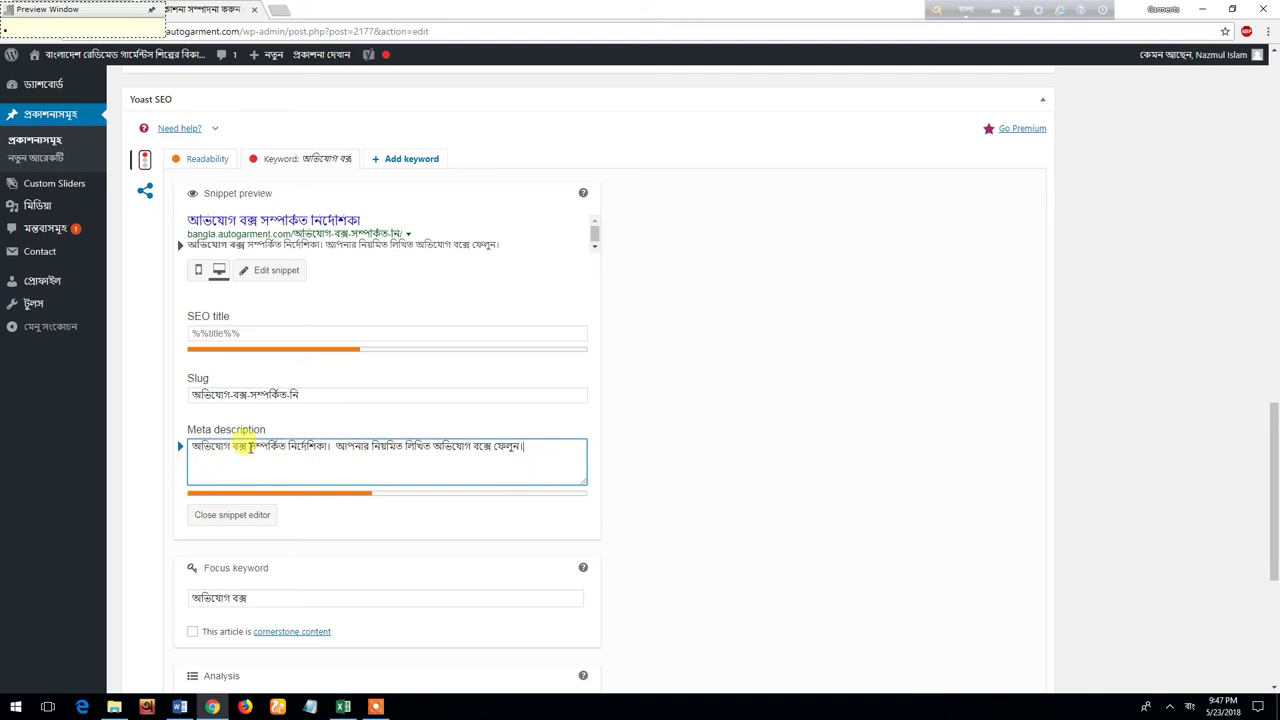
Step: Insert "গার্মেন্টস সমুহের" at the start of the meta description, before "অভিযোগ বক্স"
{"action": "left_click", "coordinate": [190, 445]}
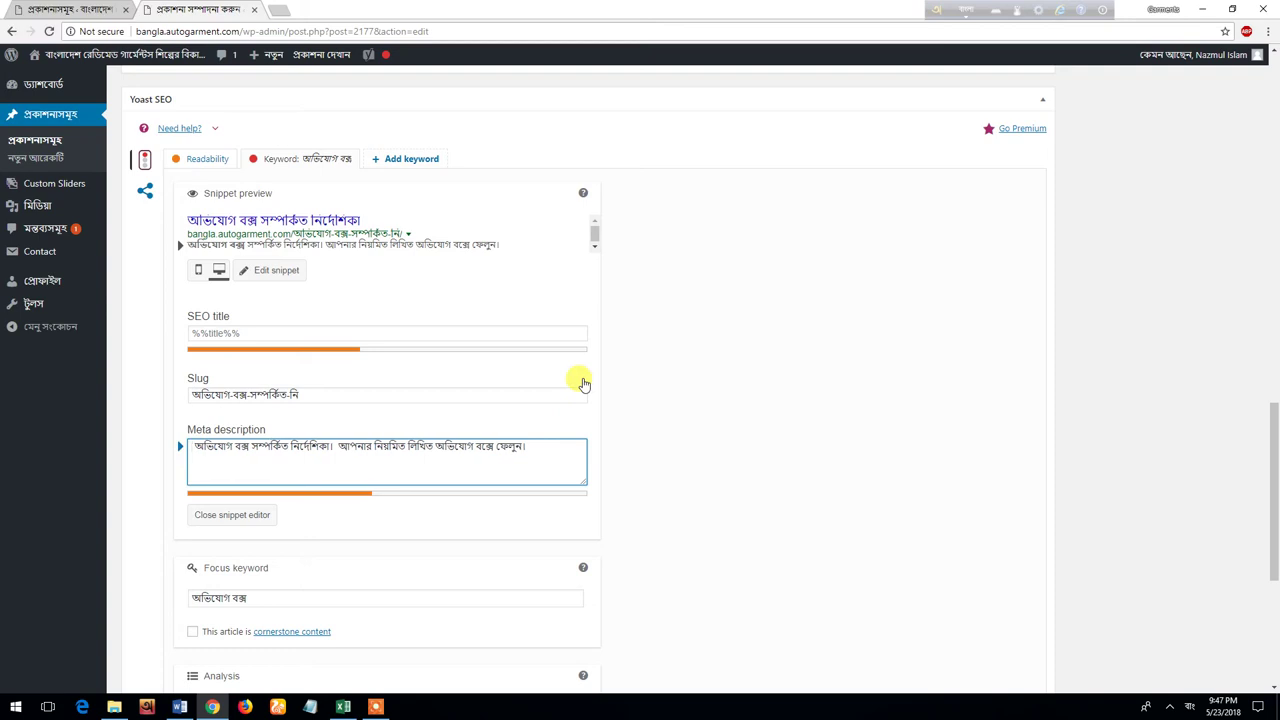
{"action": "type", "text": "garments"}
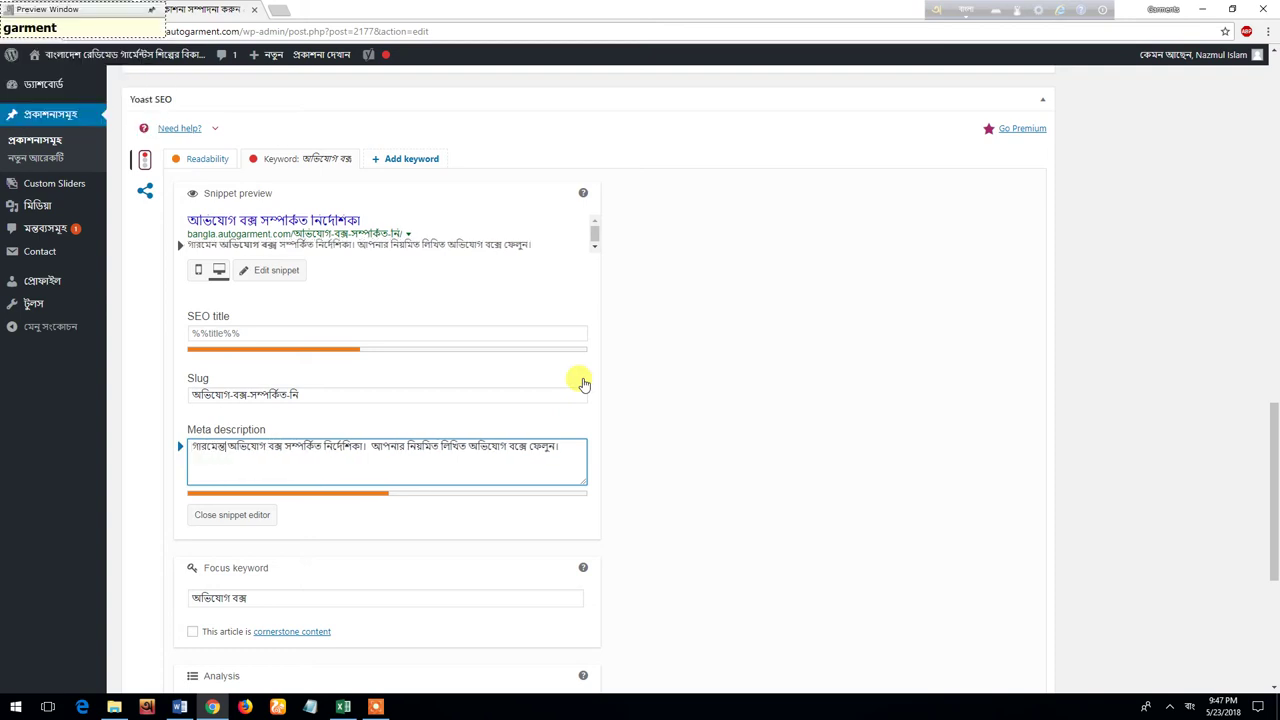
{"action": "type", "text": " er"}
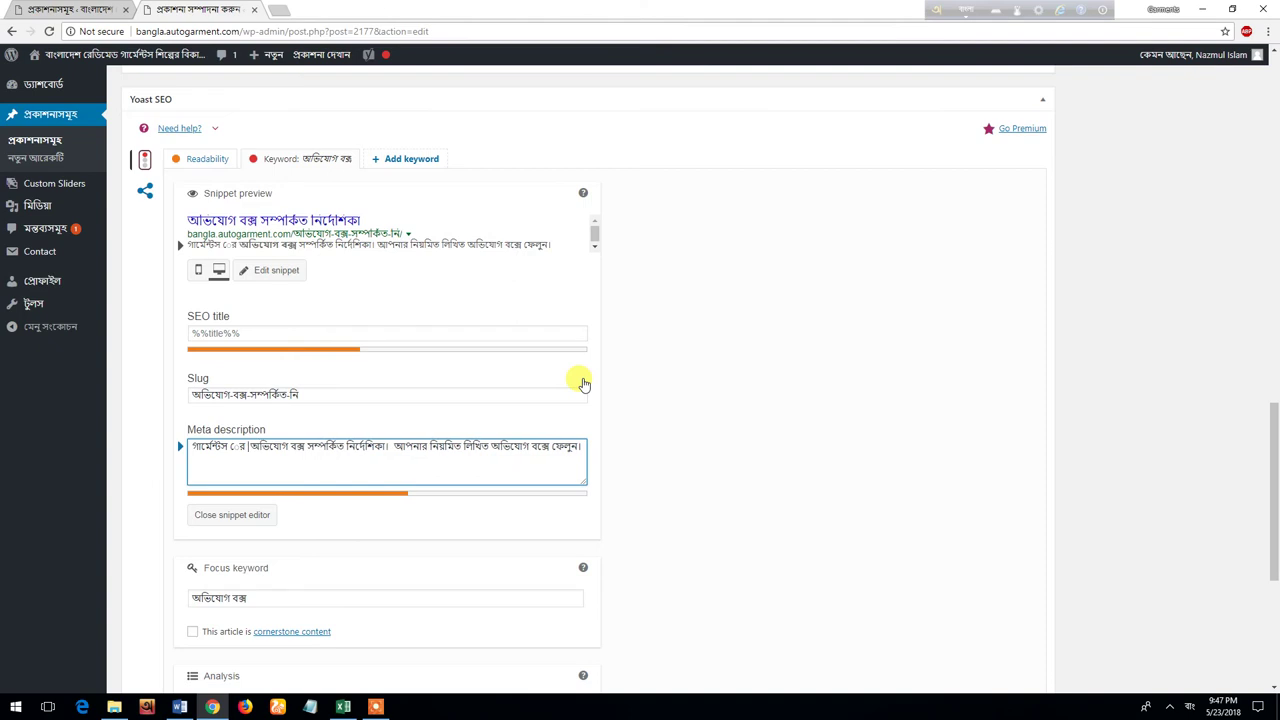
{"action": "key", "text": "BackSpace"}
{"action": "key", "text": "BackSpace"}
{"action": "key", "text": "BackSpace"}
{"action": "type", "text": "e"}
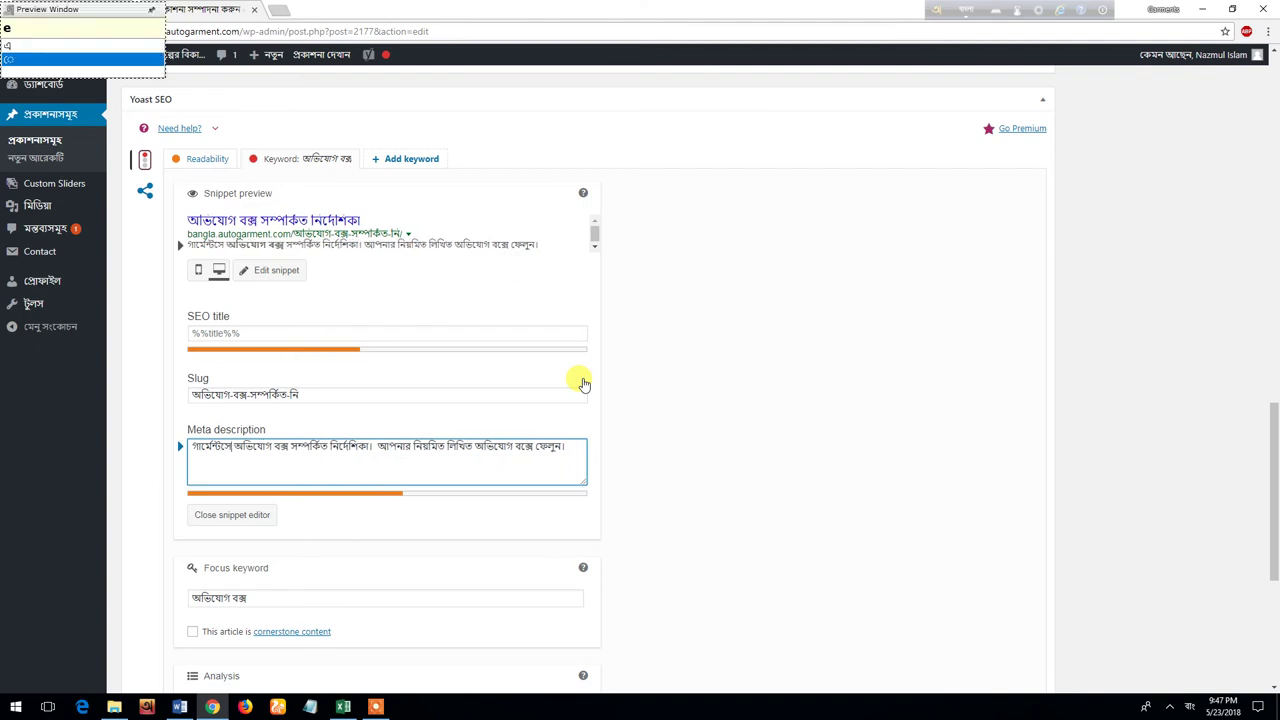
{"action": "key", "text": "BackSpace"}
{"action": "type", "text": "er"}
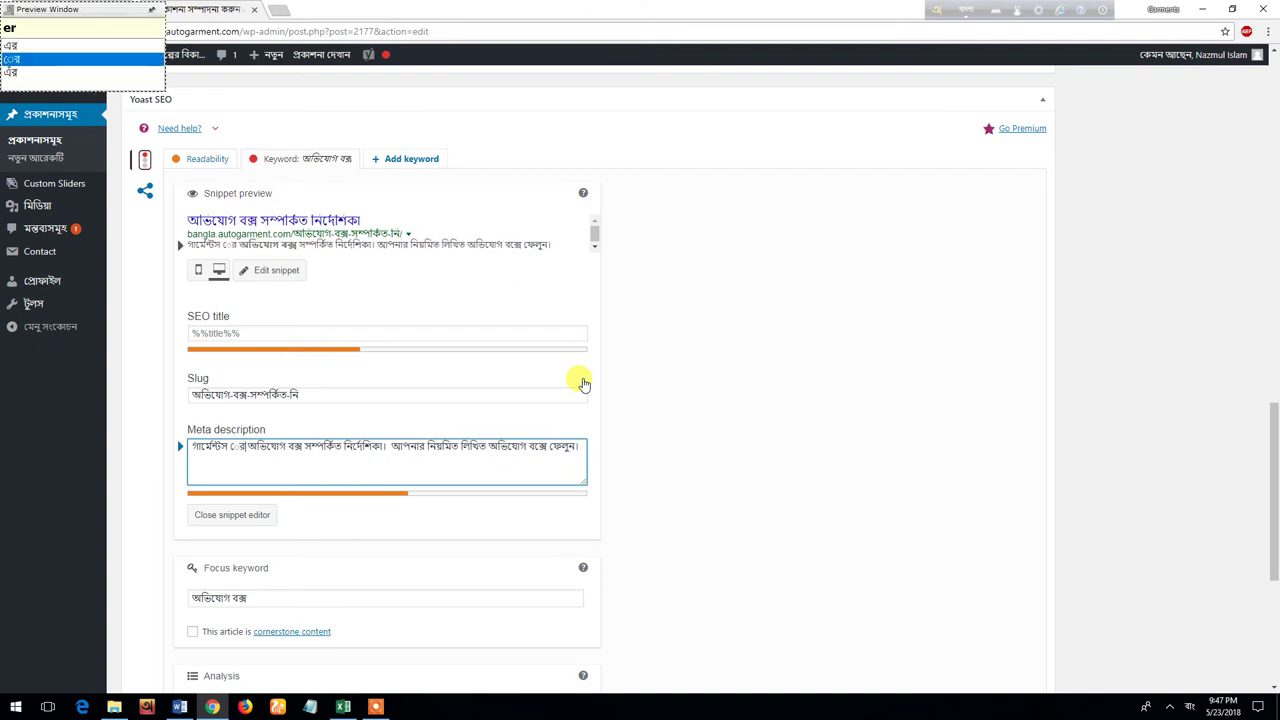
{"action": "key", "text": "BackSpace"}
{"action": "key", "text": "BackSpace"}
{"action": "key", "text": "BackSpace"}
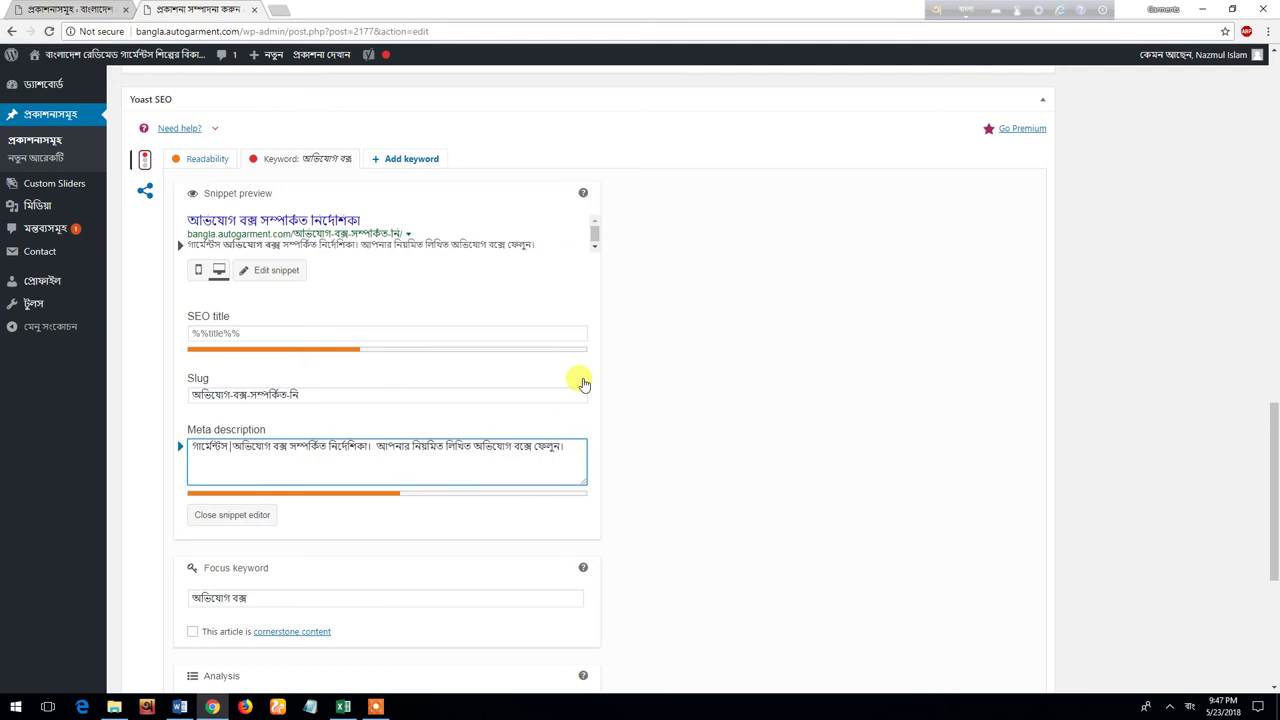
{"action": "type", "text": "somujh"}
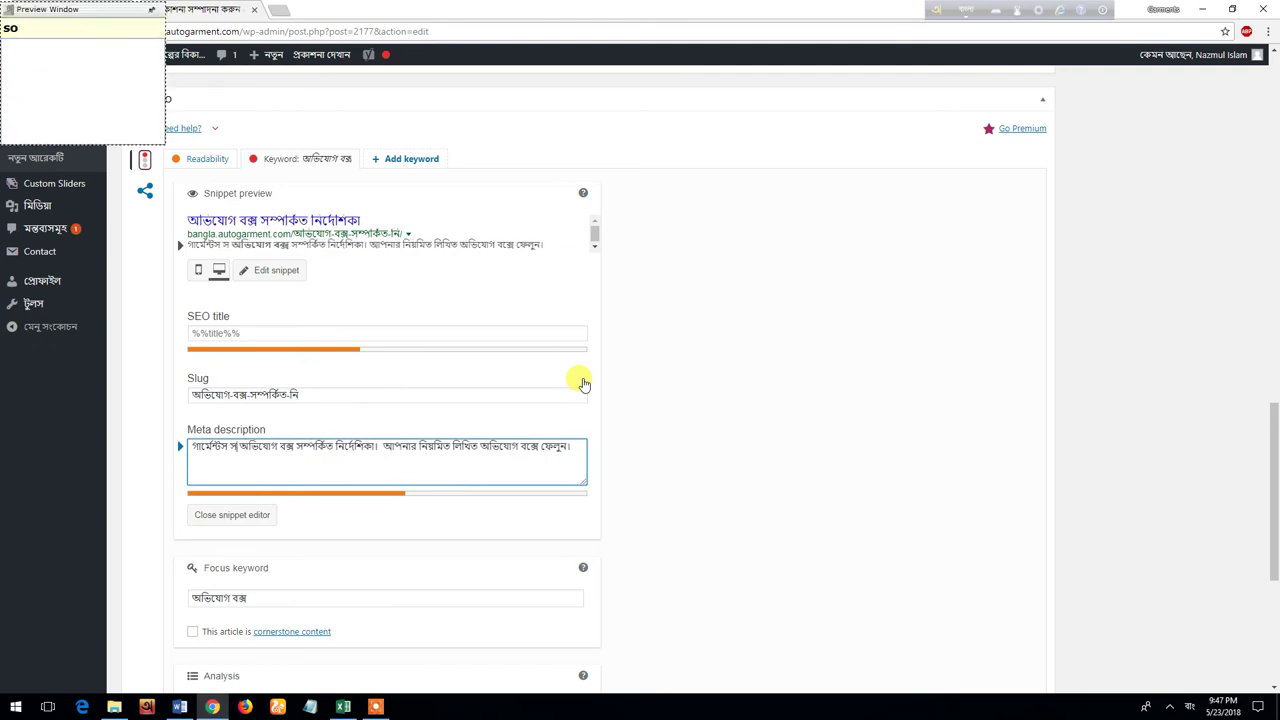
{"action": "key", "text": "BackSpace"}
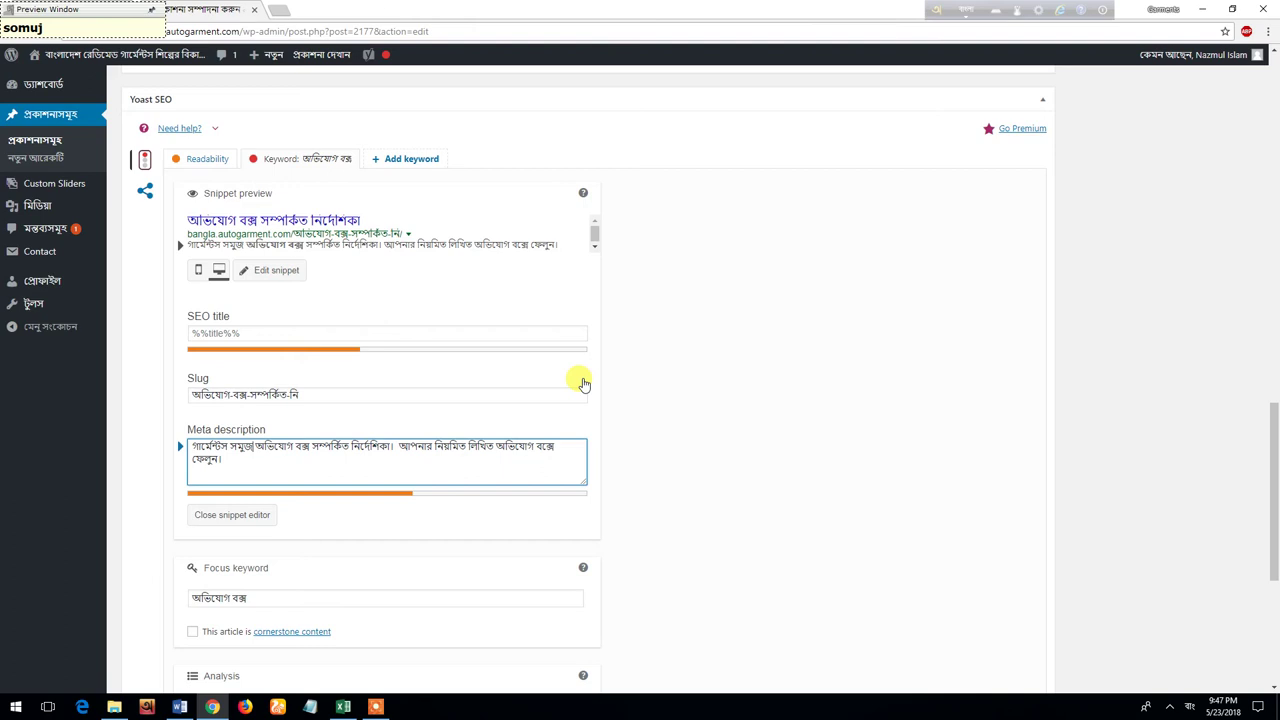
{"action": "key", "text": "BackSpace"}
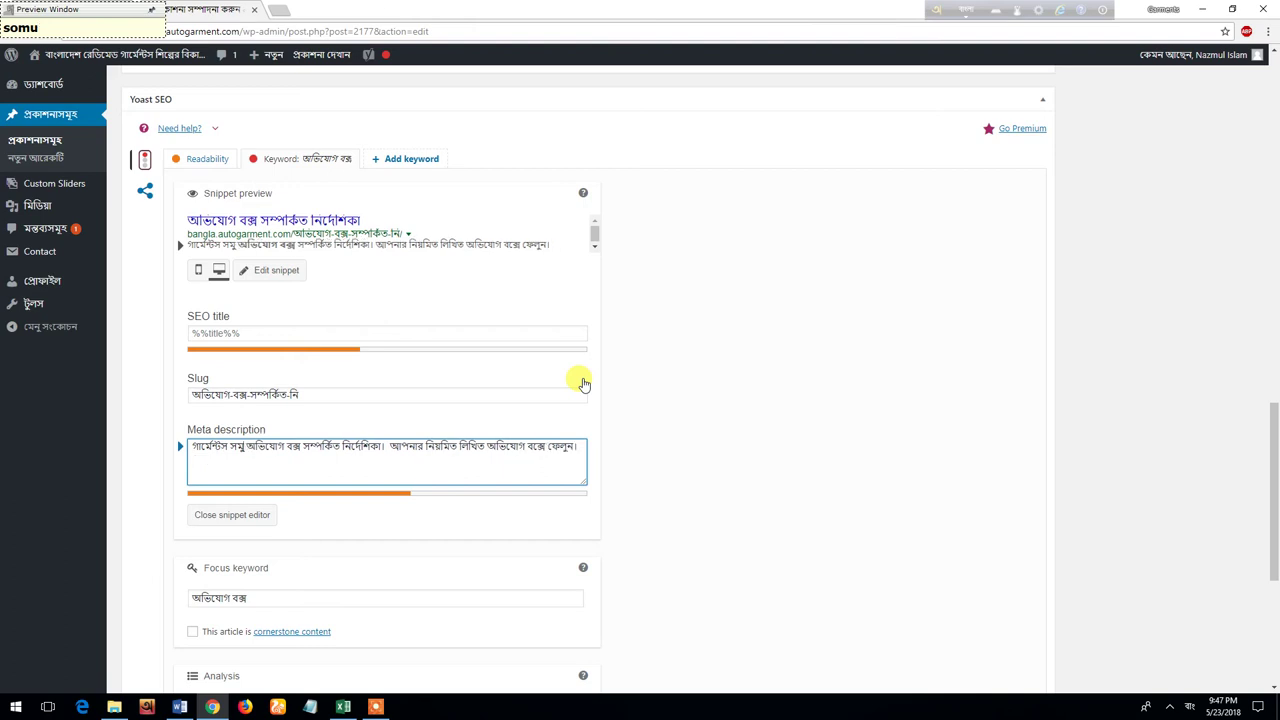
{"action": "type", "text": "her"}
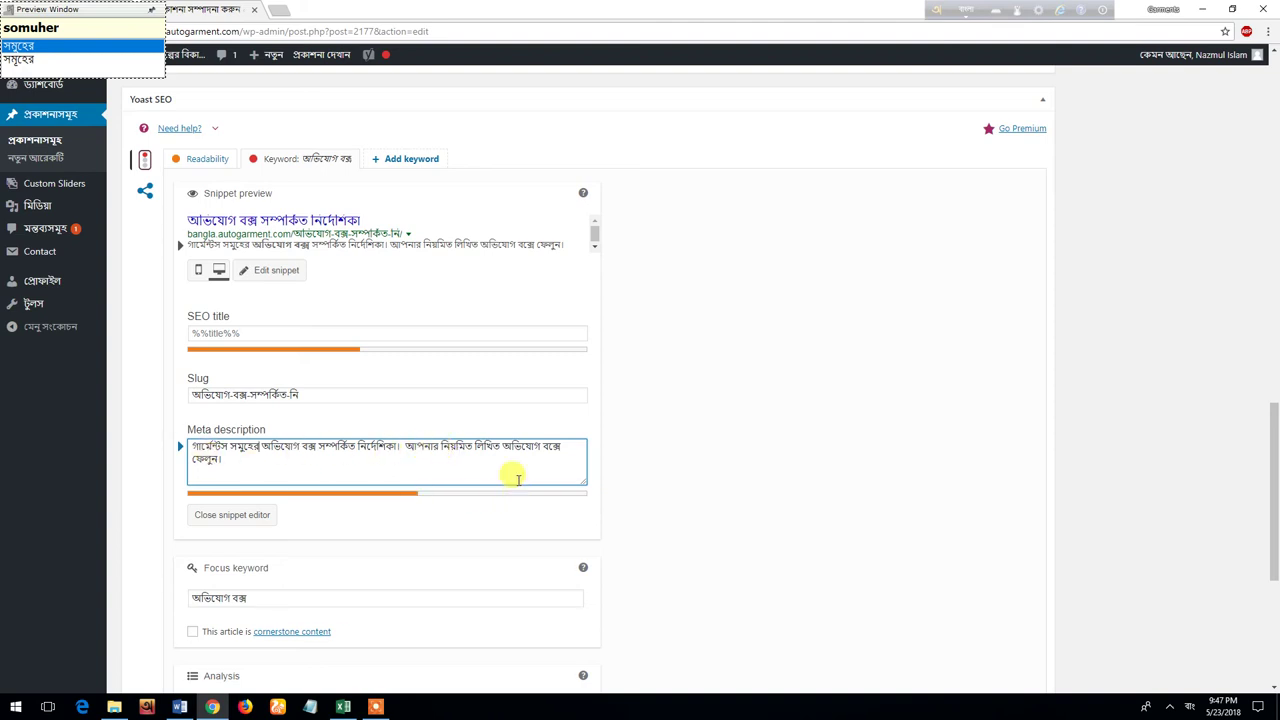
Step: Insert "গুলো সরাসরি" between "অভিযোগ" and "বক্সে ফেলুন" in the meta description's second sentence
{"action": "left_click", "coordinate": [542, 446]}
{"action": "type", "text": "gul"}
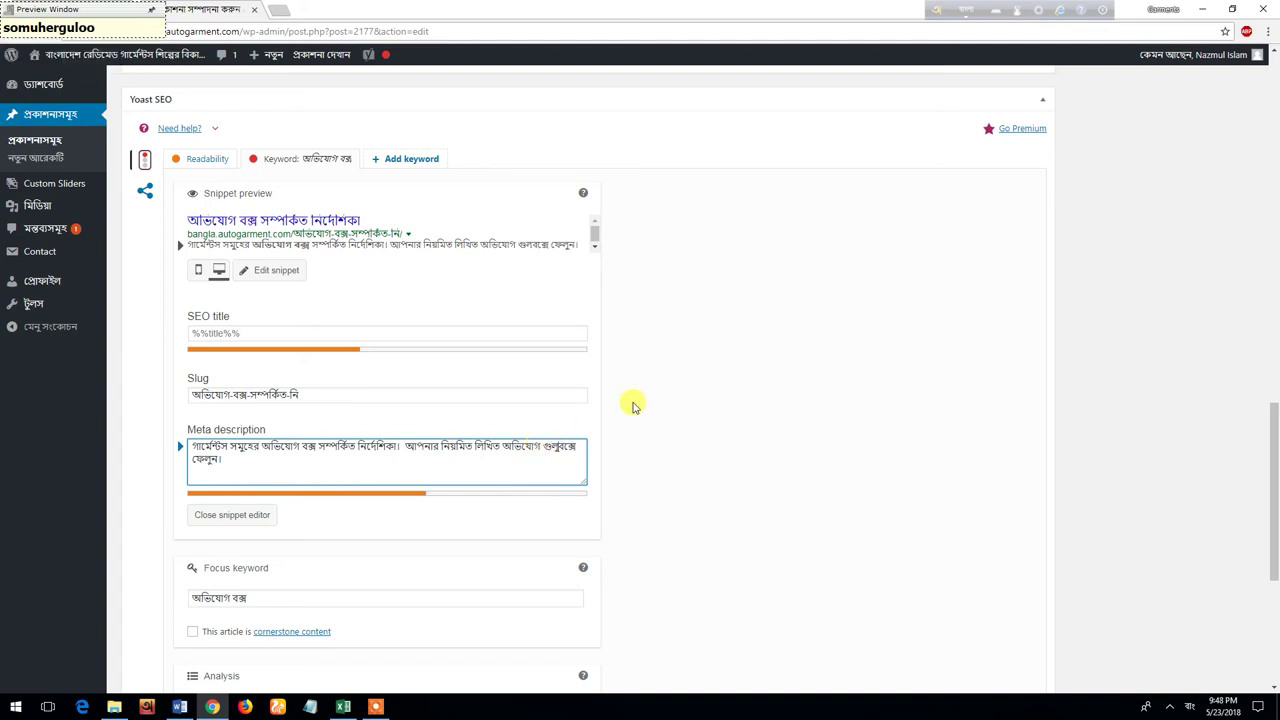
{"action": "type", "text": "oo "}
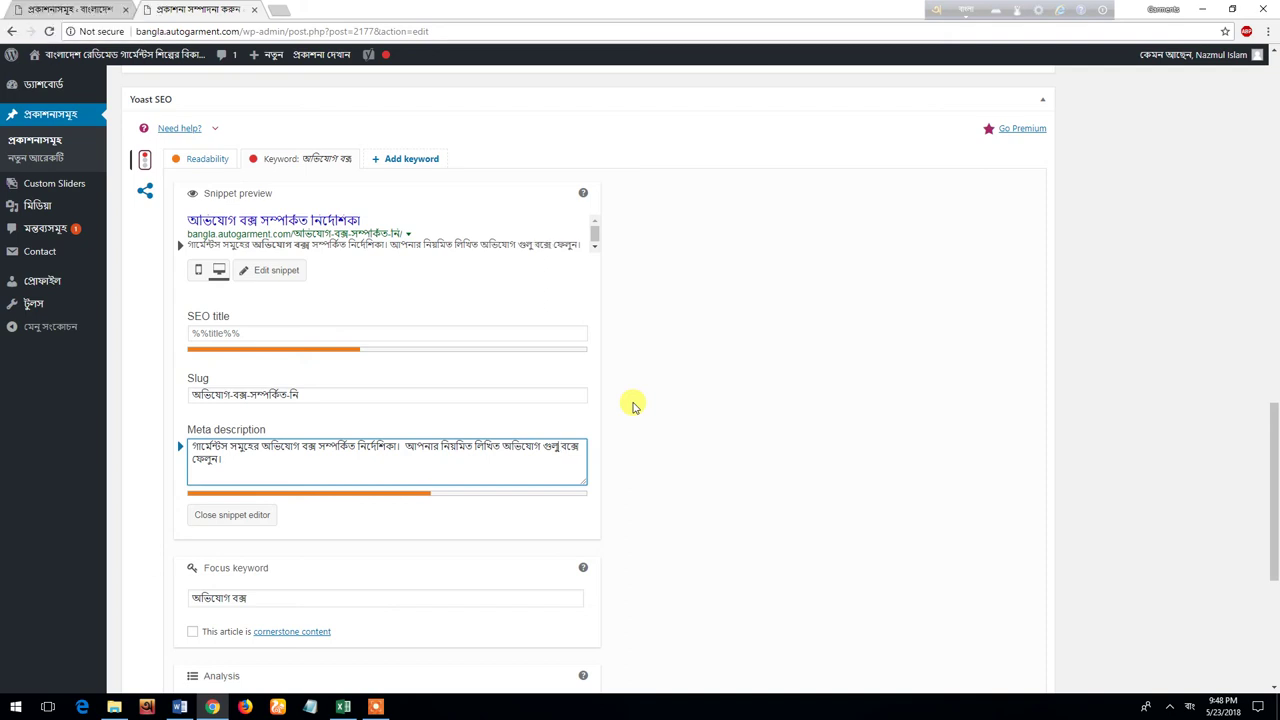
{"action": "type", "text": "lo"}
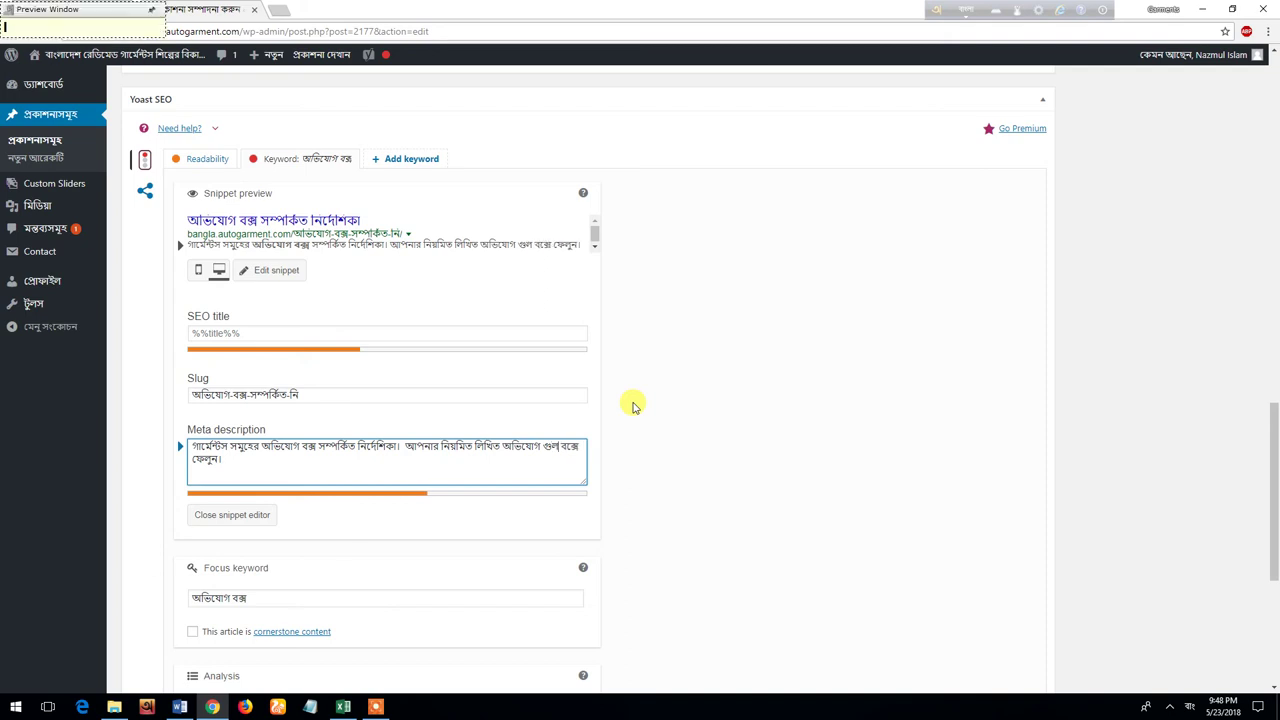
{"action": "key", "text": "Down"}
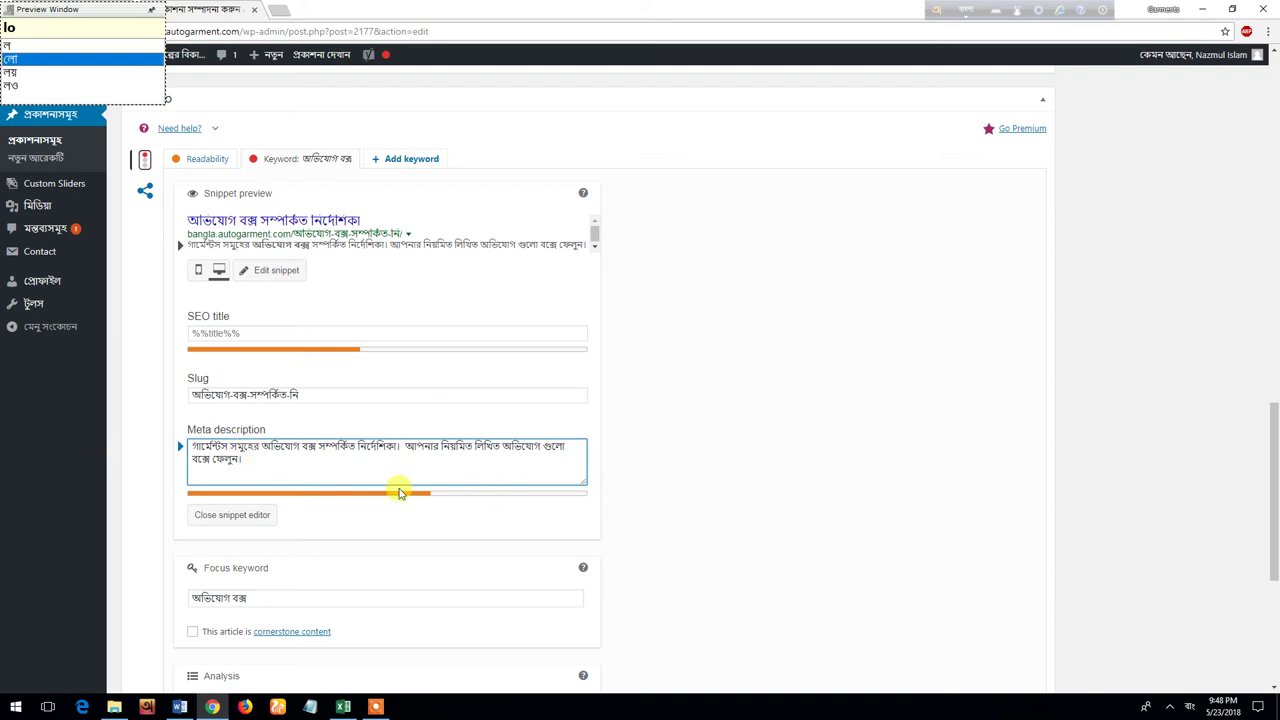
{"action": "type", "text": "s"}
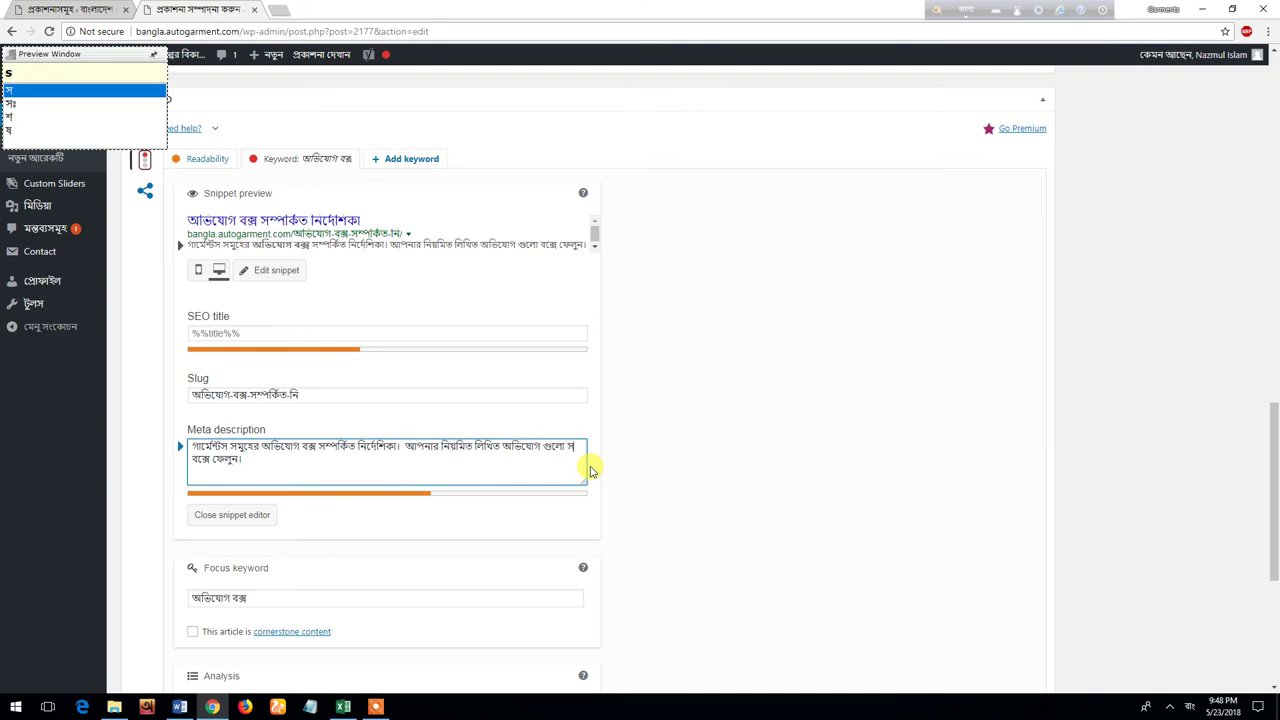
{"action": "type", "text": "orasori"}
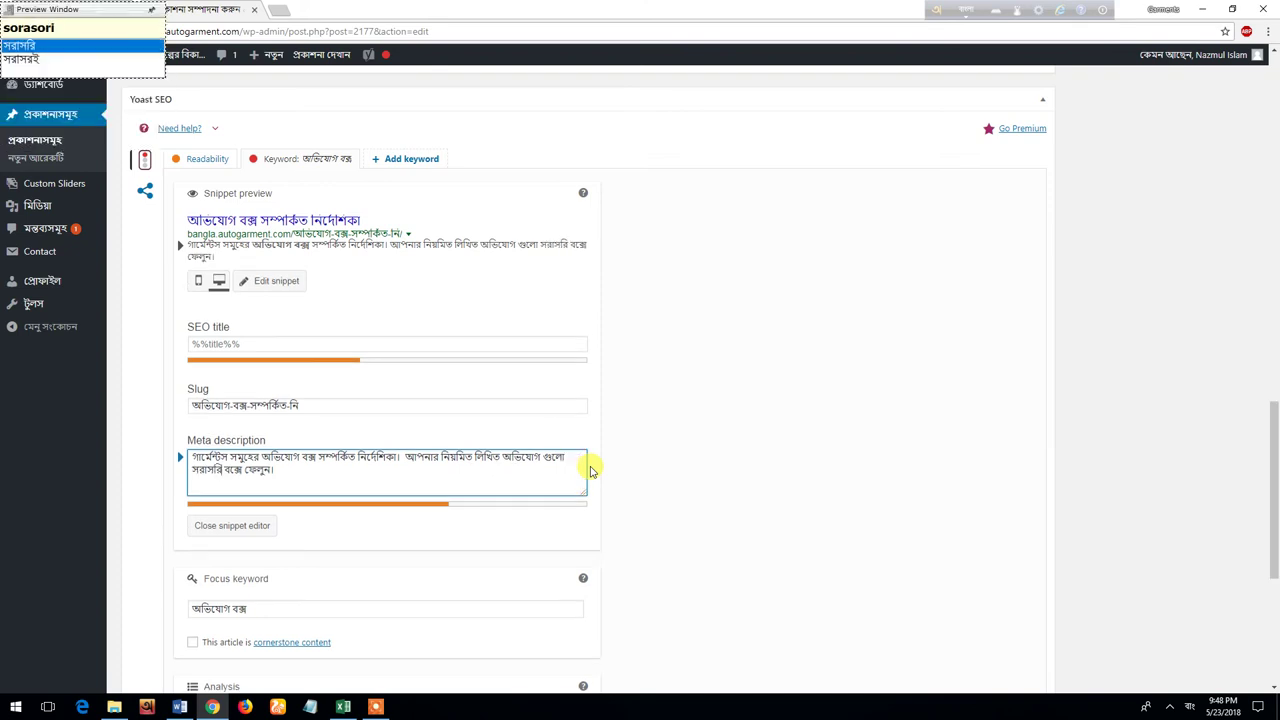
Step: Start a third sentence with "তাহলে" at the end of the meta description, after "বক্সে ফেলুন।"
{"action": "left_click", "coordinate": [513, 492]}
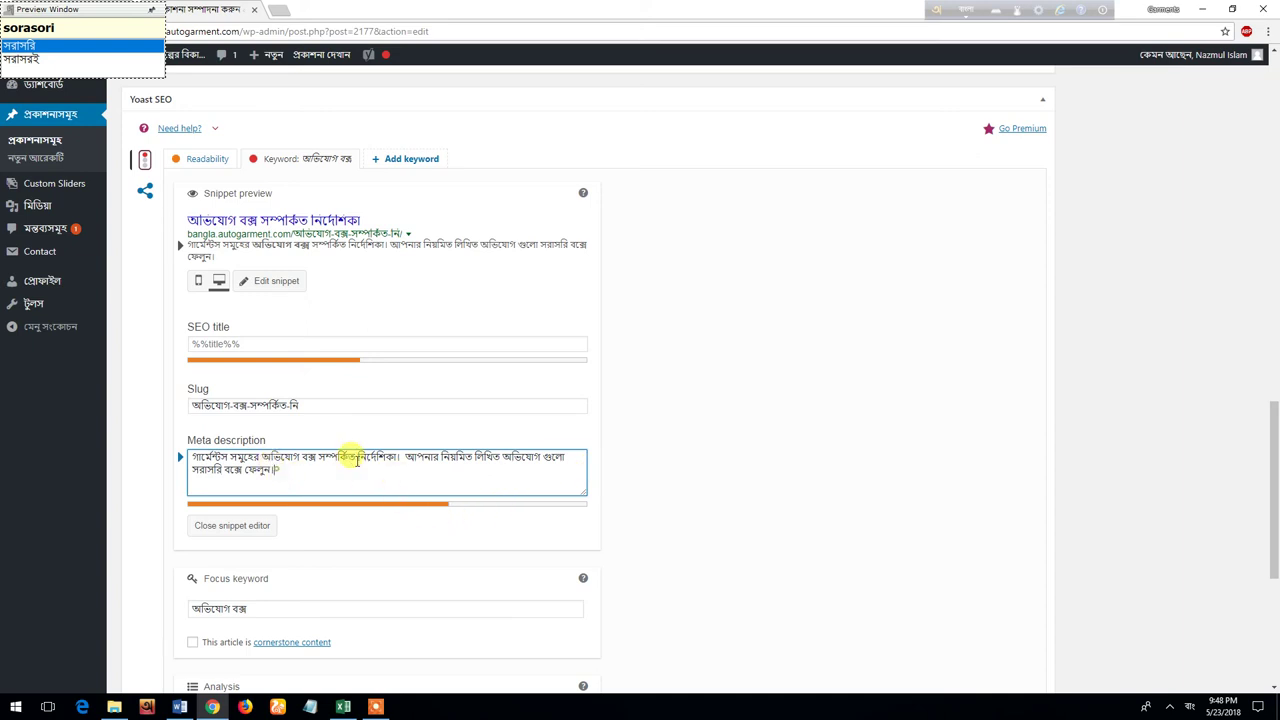
{"action": "type", "text": "tahole hob"}
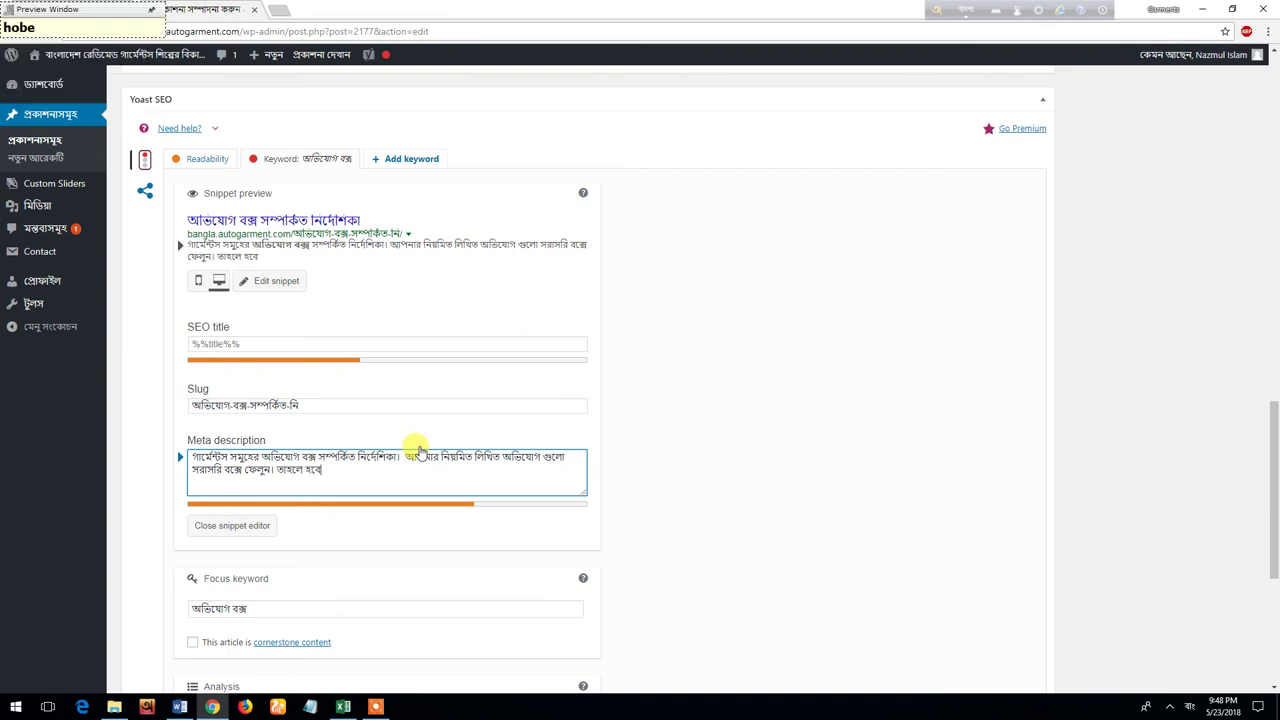
{"action": "key", "text": "BackSpace"}
{"action": "key", "text": "BackSpace"}
{"action": "key", "text": "BackSpace"}
{"action": "key", "text": "BackSpace"}
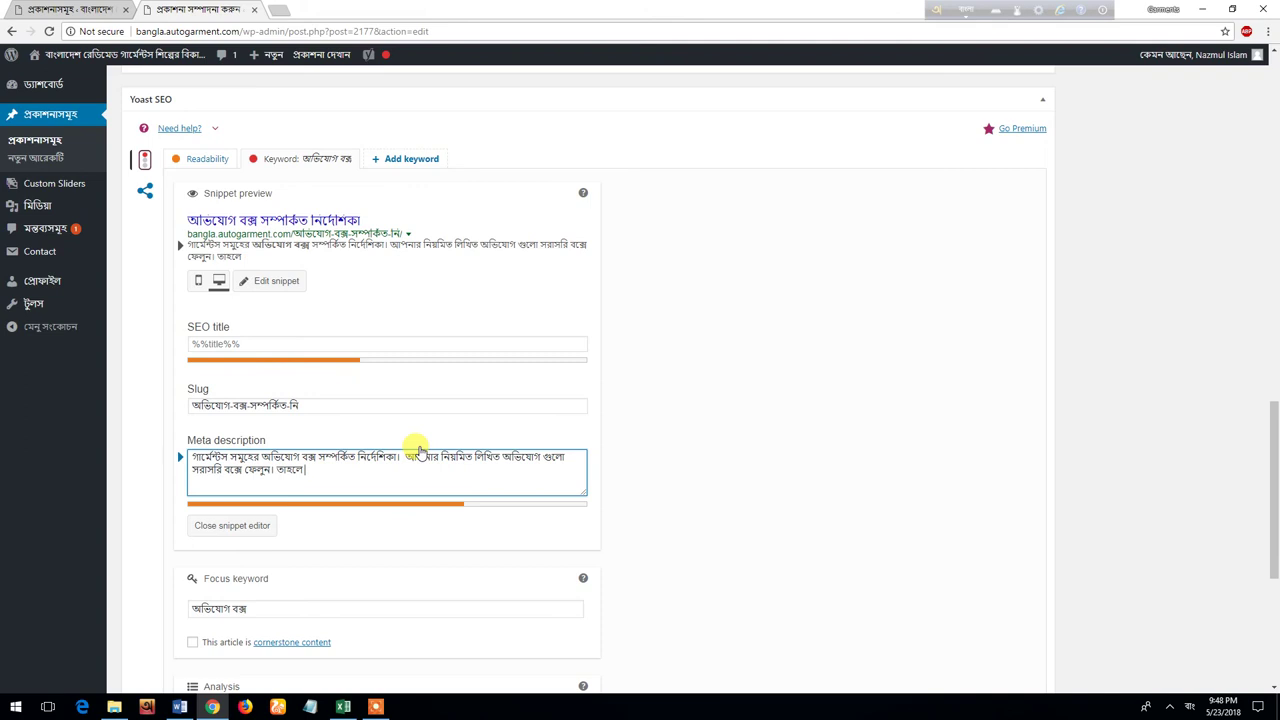
{"action": "type", "text": "thkmo"}
{"action": "key", "text": "BackSpace"}
{"action": "key", "text": "BackSpace"}
{"action": "key", "text": "BackSpace"}
{"action": "key", "text": "BackSpace"}
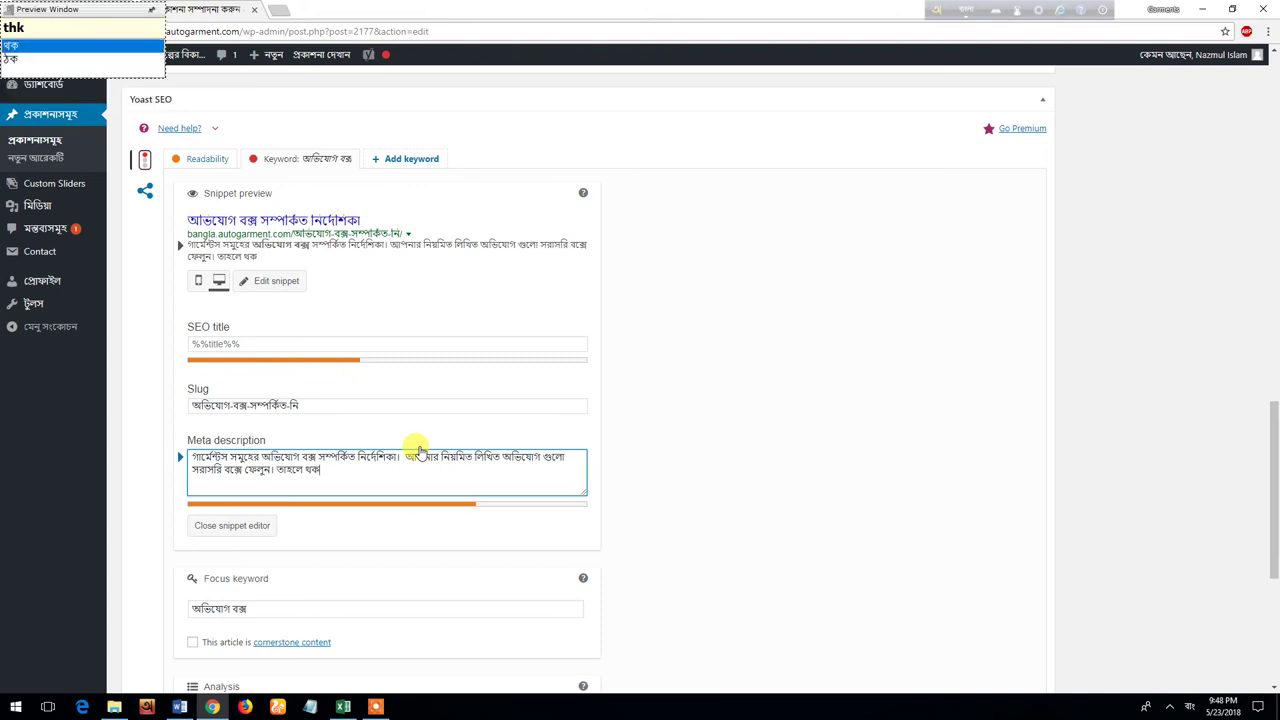
{"action": "key", "text": "BackSpace"}
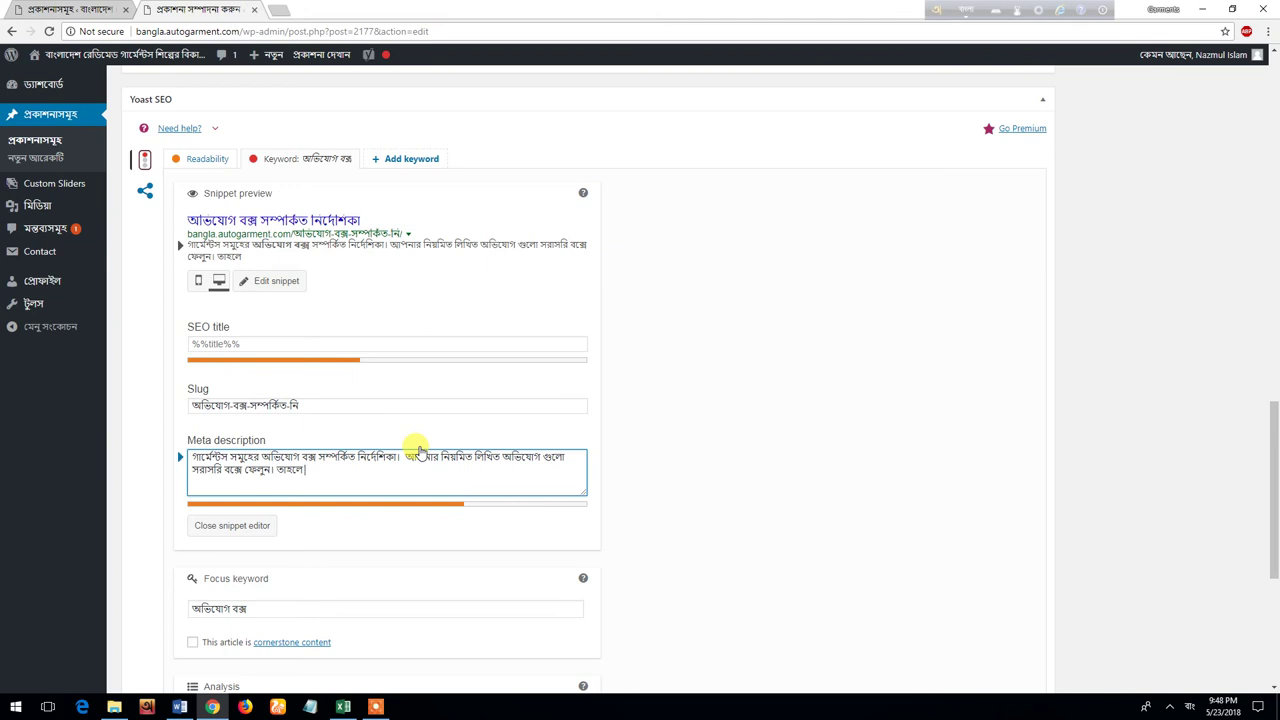
Step: Complete the meta description's last sentence after "তাহলে" with "ঠিকমতো আইন কানুন থিক থাকবে।"
{"action": "type", "text": "thikmoto"}
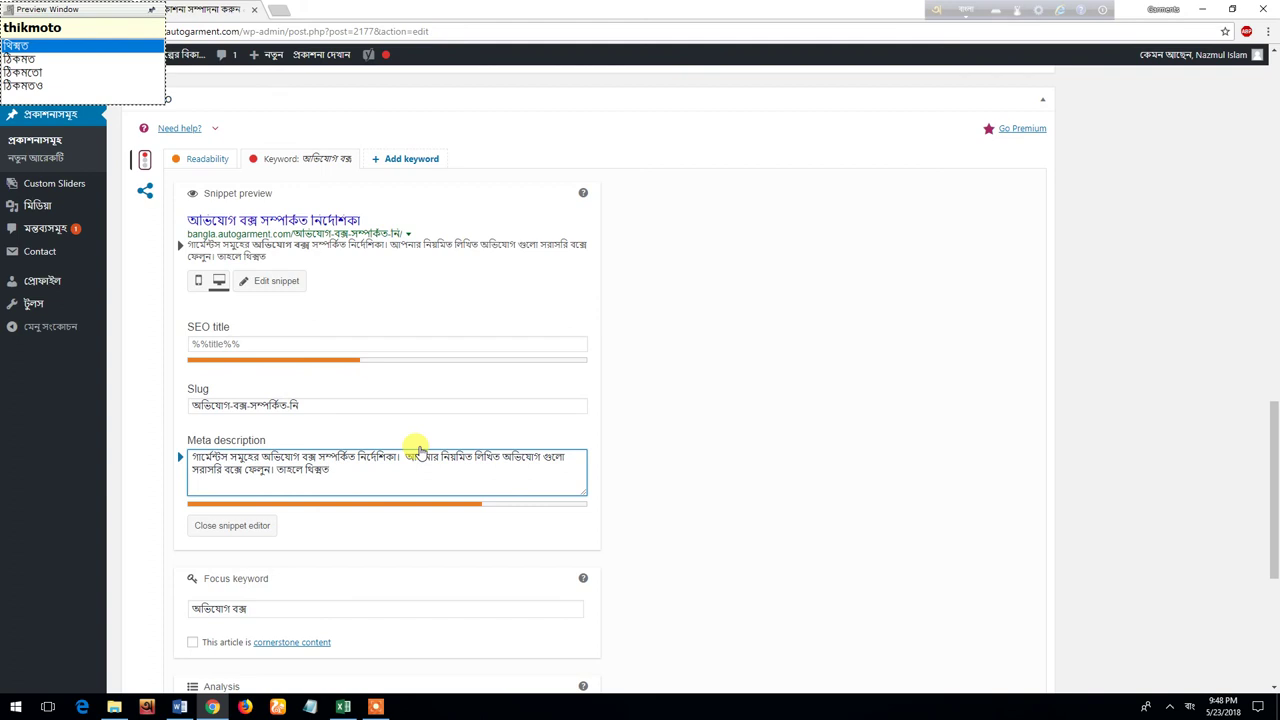
{"action": "key", "text": "Down"}
{"action": "key", "text": "Down"}
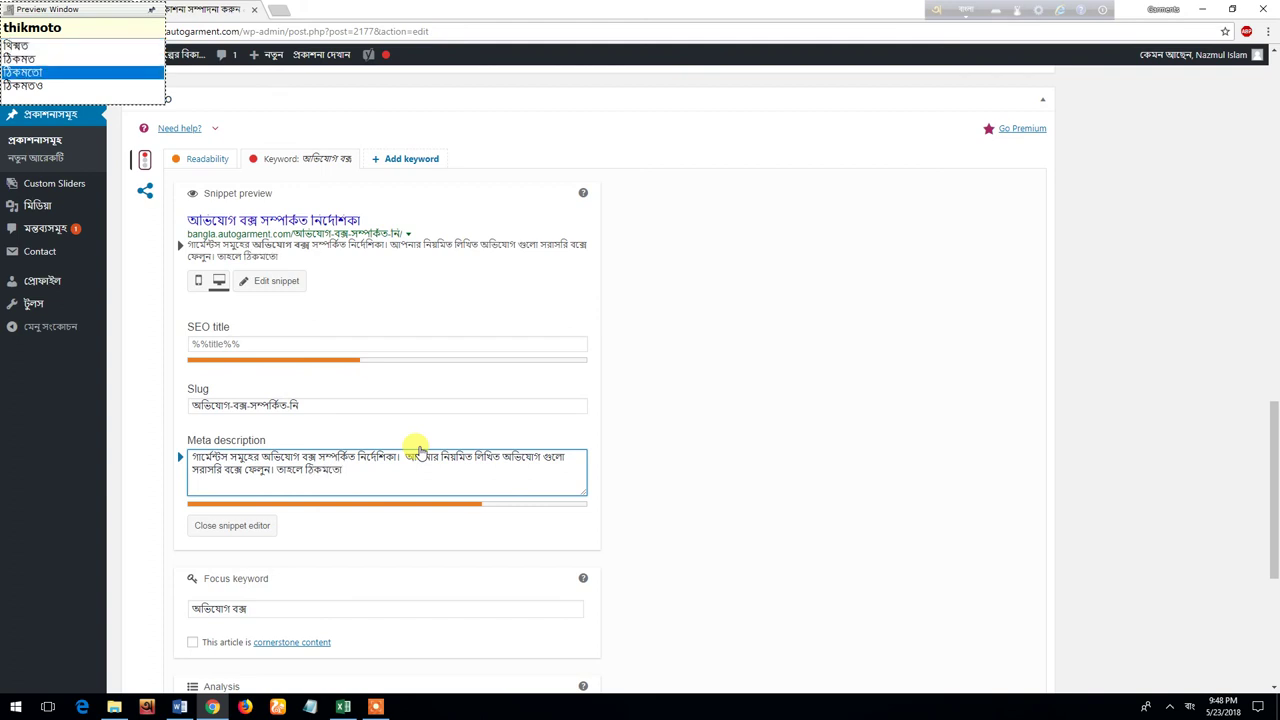
{"action": "key", "text": "space"}
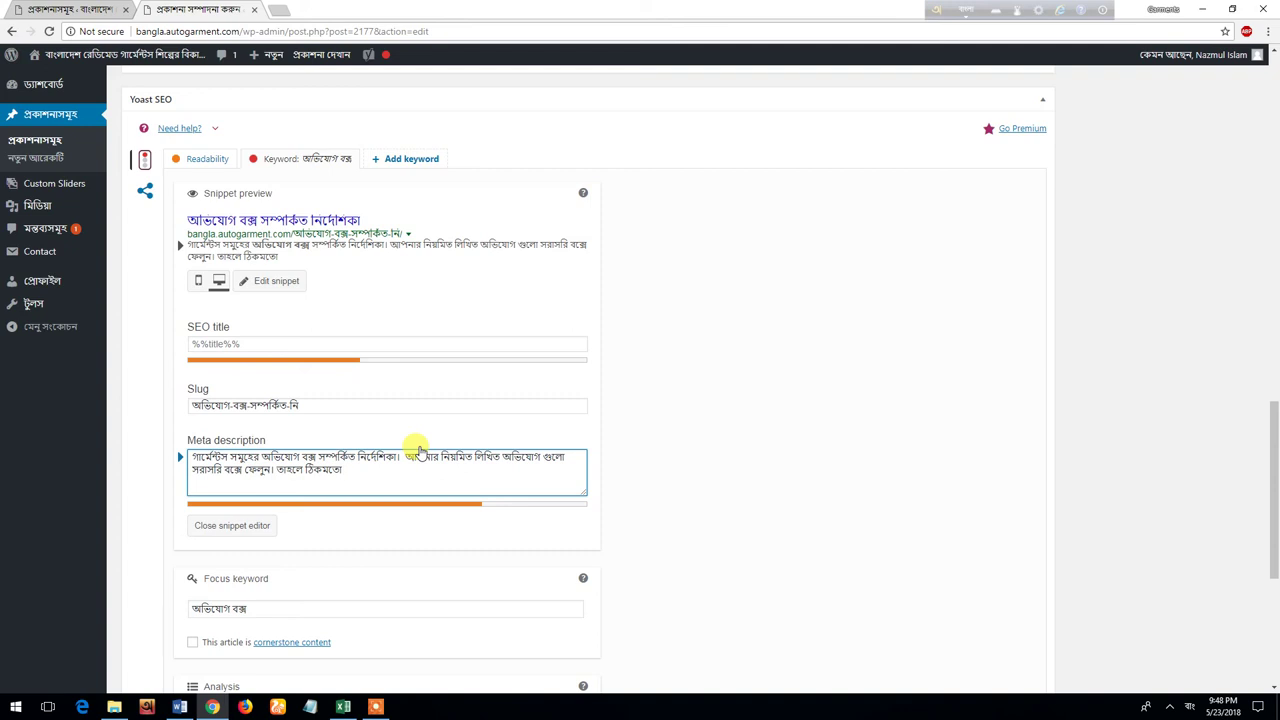
{"action": "type", "text": "ain ka"}
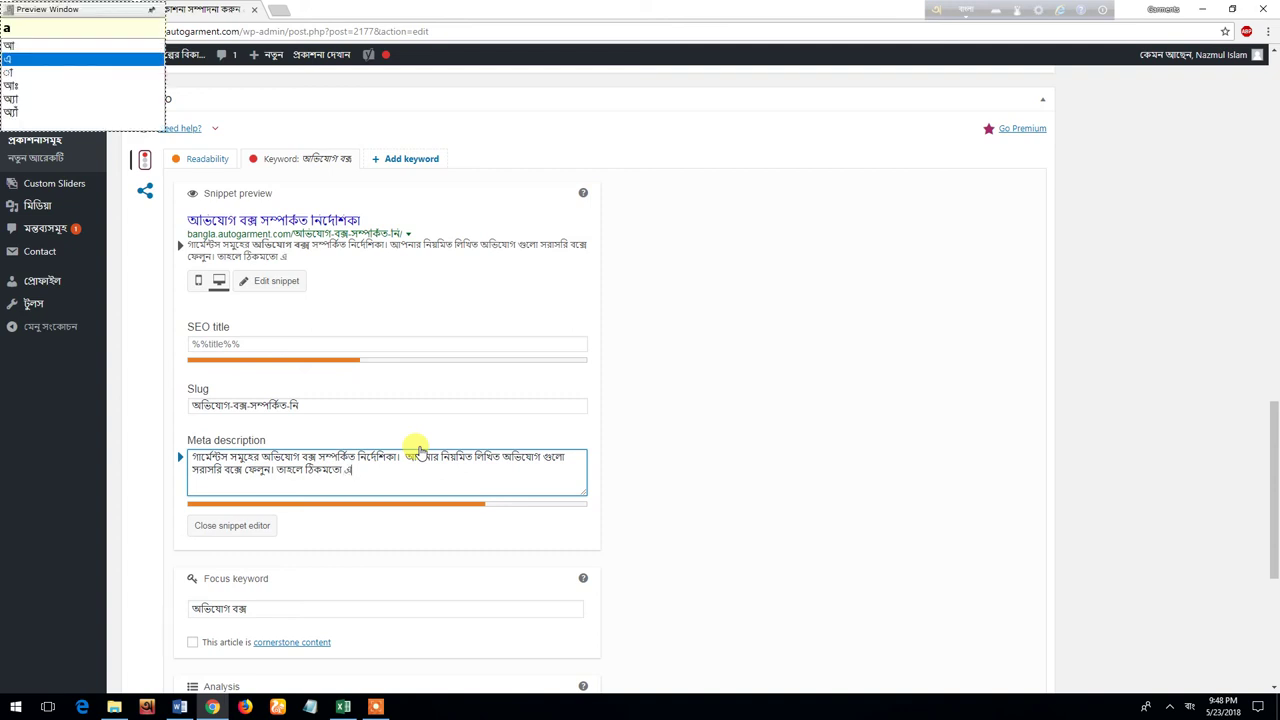
{"action": "type", "text": "nu"}
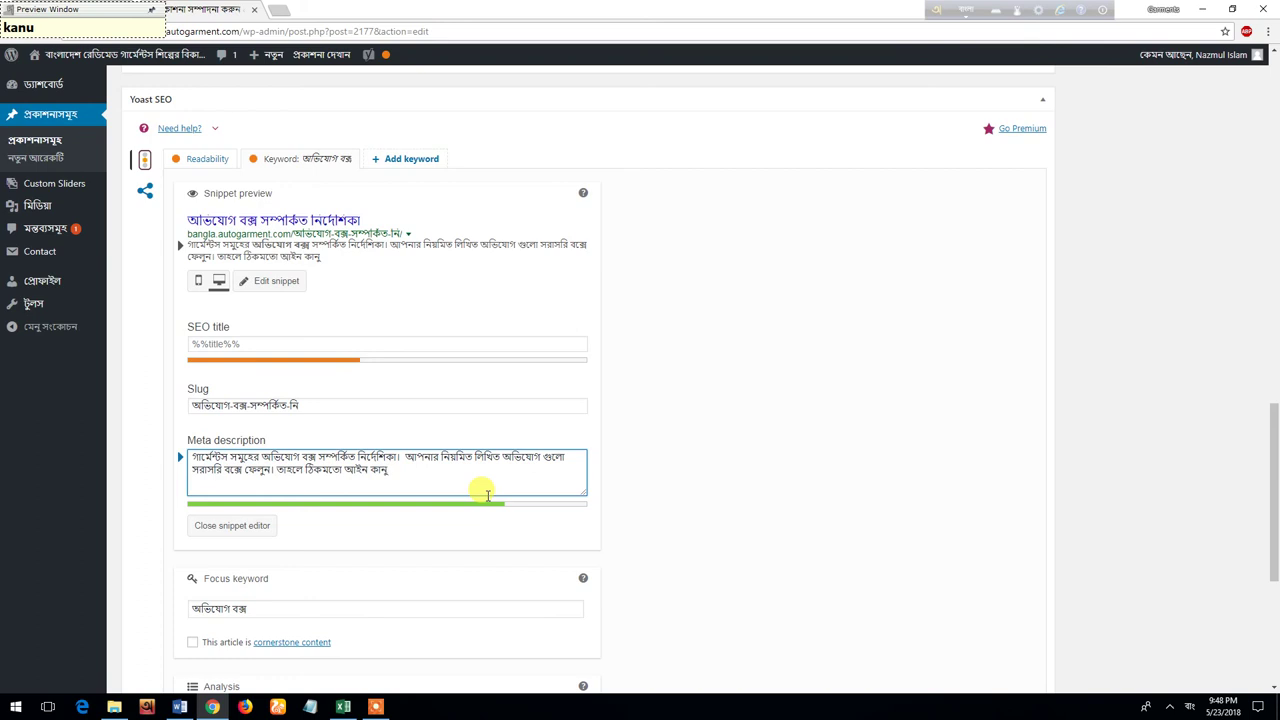
{"action": "type", "text": "ন।"}
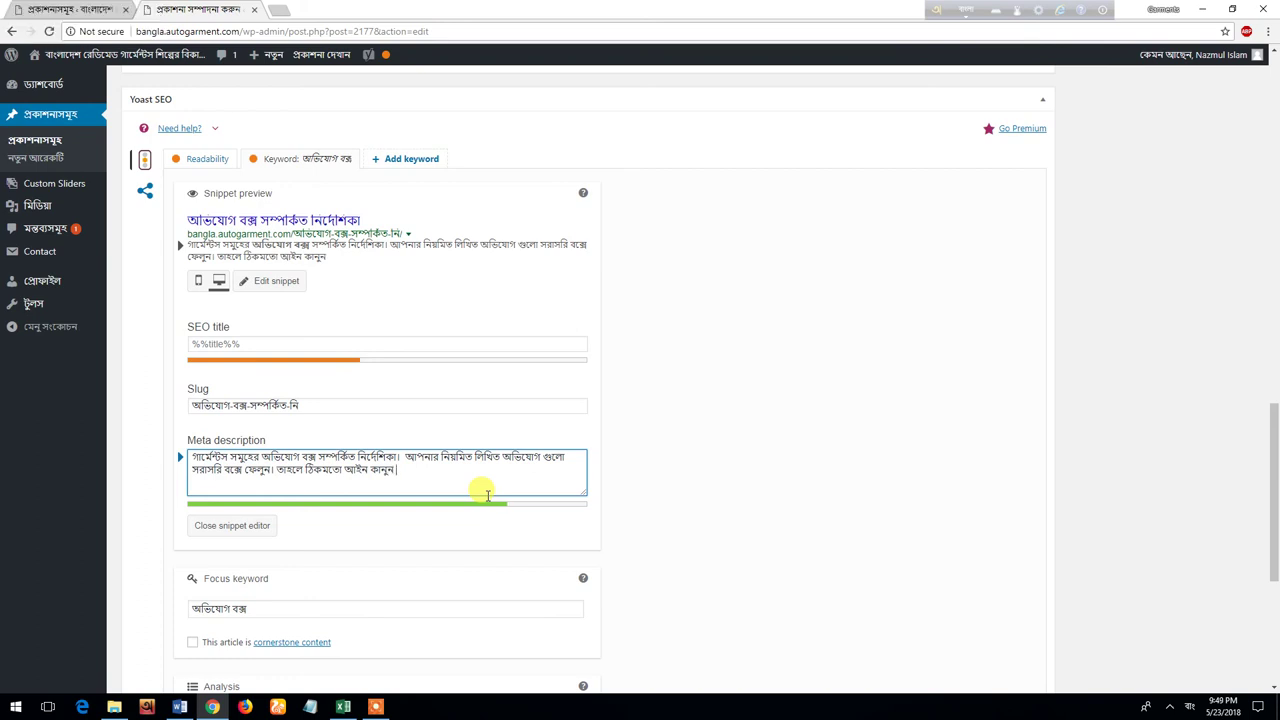
{"action": "type", "text": " থিক থাকবে"}
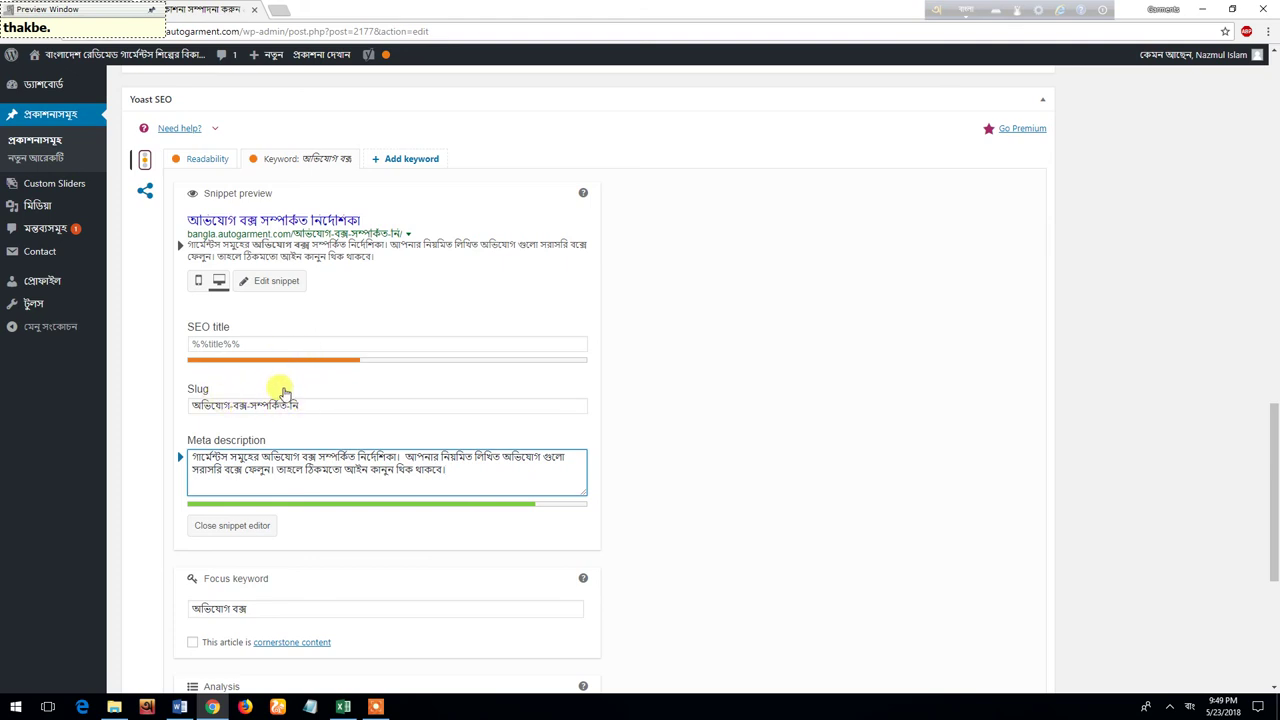
Step: Shorten the post slug to "অভিযোগ-বক্স-সম্পর্কিত" in the Yoast snippet editor
{"action": "left_click", "coordinate": [304, 404]}
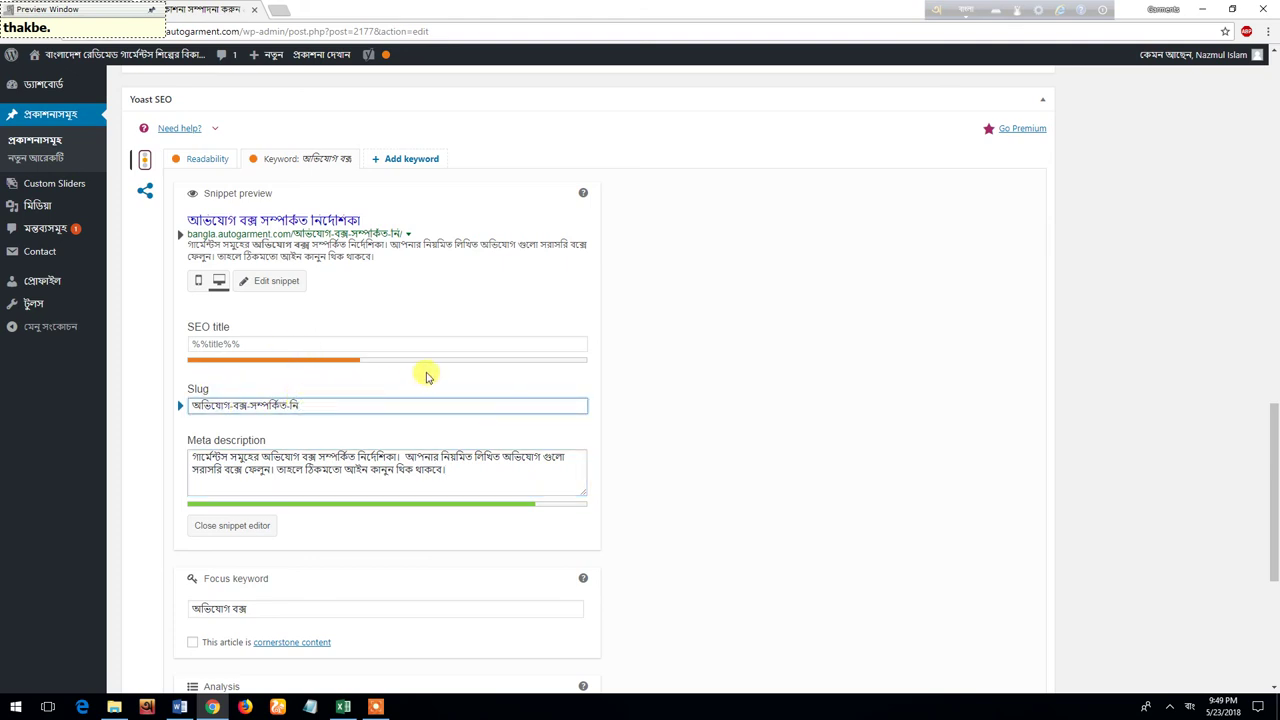
{"action": "key", "text": "BackSpace"}
{"action": "key", "text": "BackSpace"}
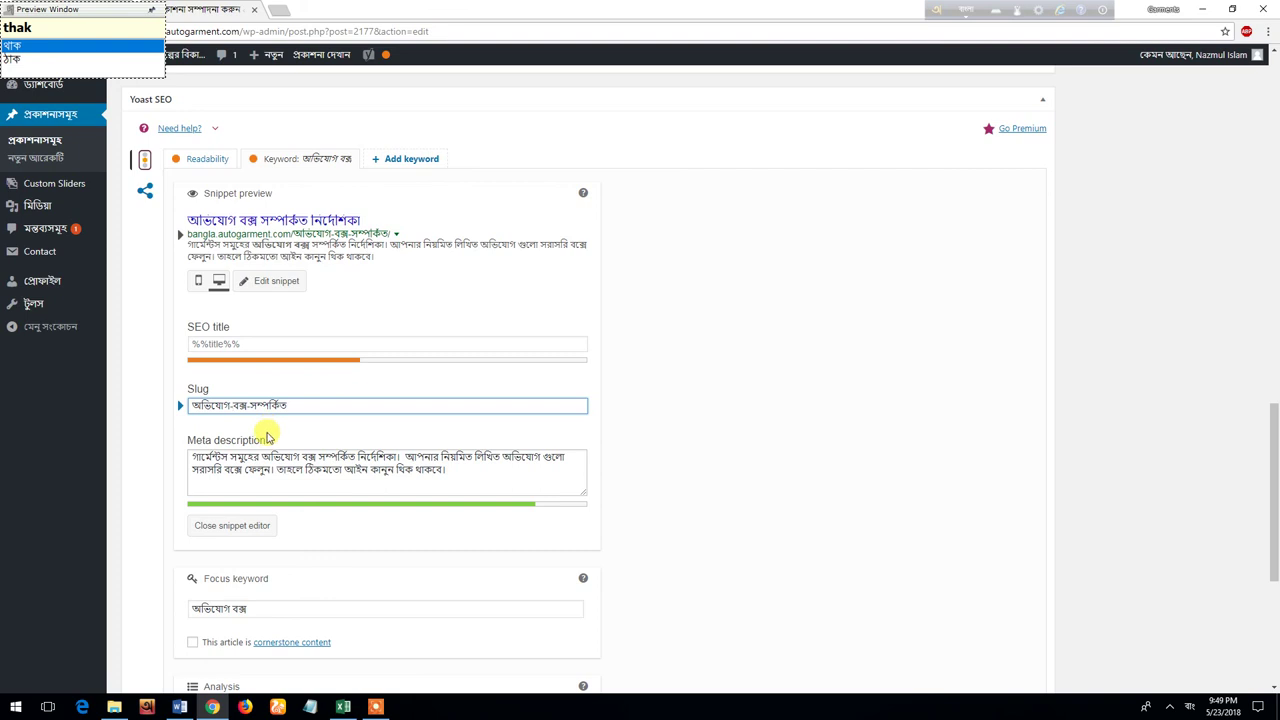
Step: Copy "অভিযোগ বক্স" from the post title and enter it as the post's tag
{"action": "scroll", "coordinate": [491, 508], "scroll_direction": "up", "scroll_amount": 2}
{"action": "scroll", "coordinate": [491, 511], "scroll_direction": "up", "scroll_amount": 2}
{"action": "scroll", "coordinate": [491, 511], "scroll_direction": "down", "scroll_amount": 6}
{"action": "scroll", "coordinate": [491, 511], "scroll_direction": "up", "scroll_amount": 4}
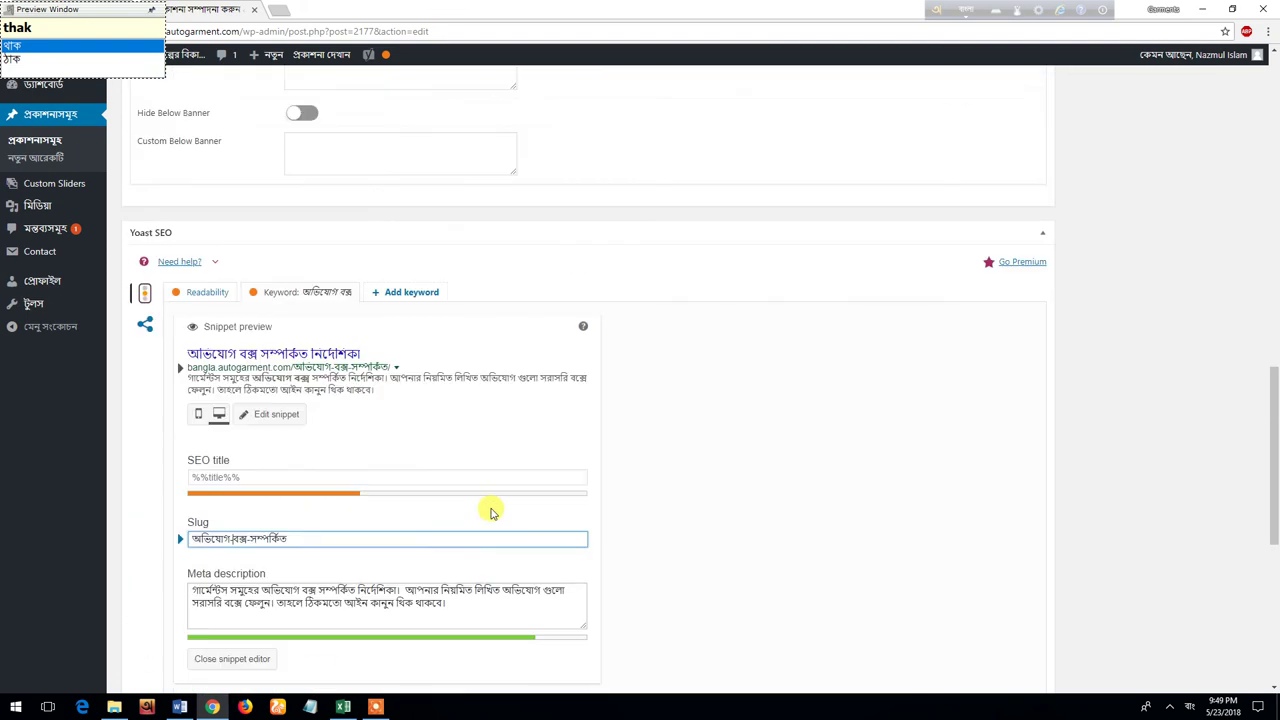
{"action": "scroll", "coordinate": [491, 512], "scroll_direction": "up", "scroll_amount": 10}
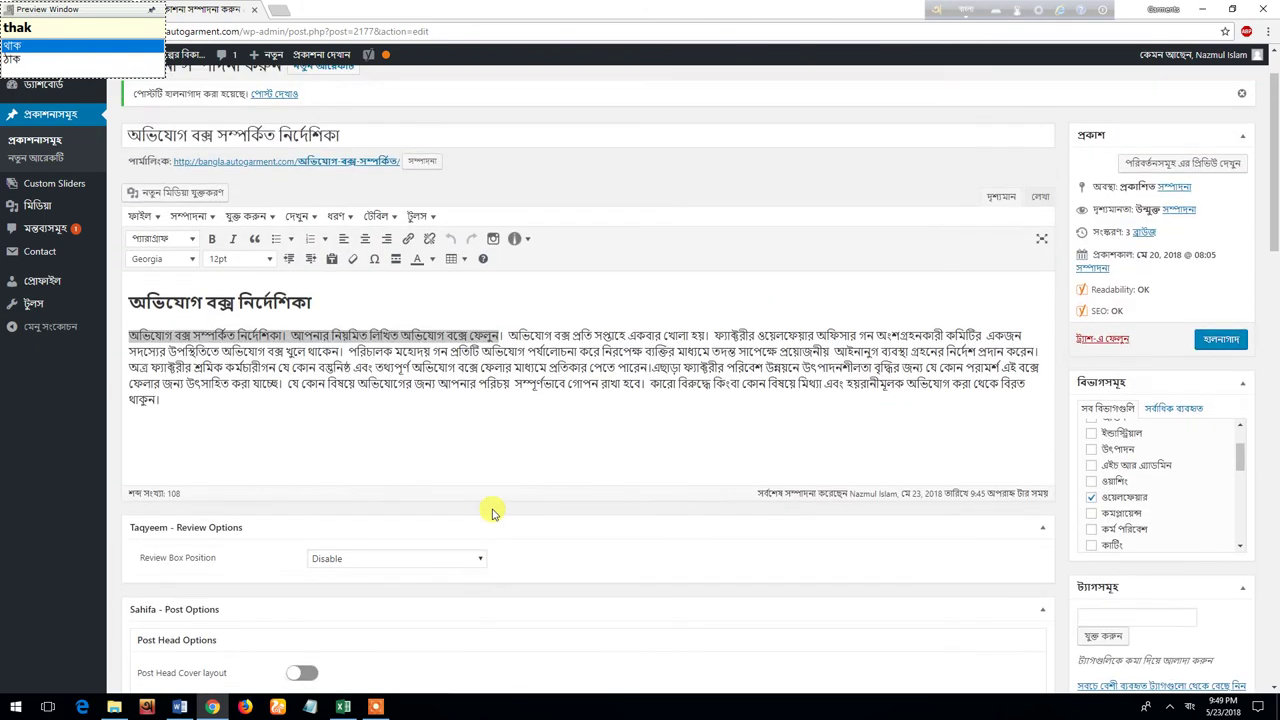
{"action": "scroll", "coordinate": [491, 512], "scroll_direction": "down", "scroll_amount": 3}
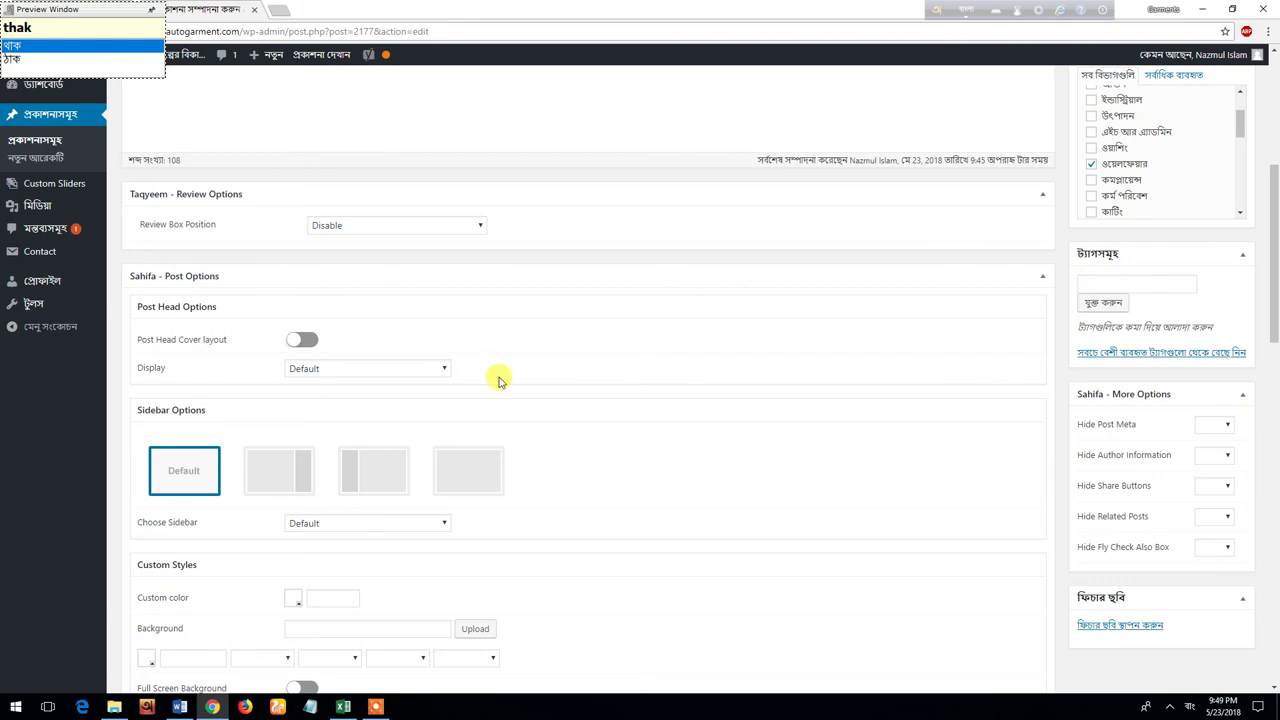
{"action": "scroll", "coordinate": [495, 385], "scroll_direction": "up", "scroll_amount": 4}
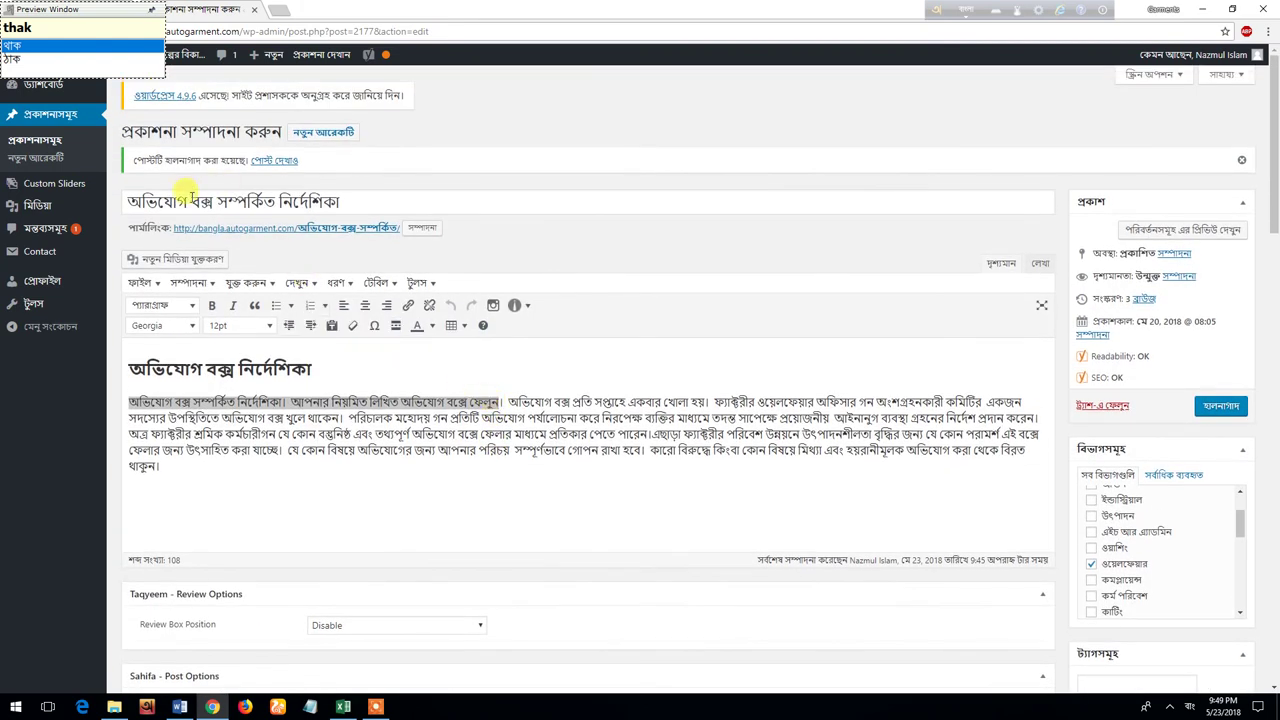
{"action": "left_click_drag", "start_coordinate": [212, 201], "coordinate": [106, 200]}
{"action": "key", "text": "ctrl+c"}
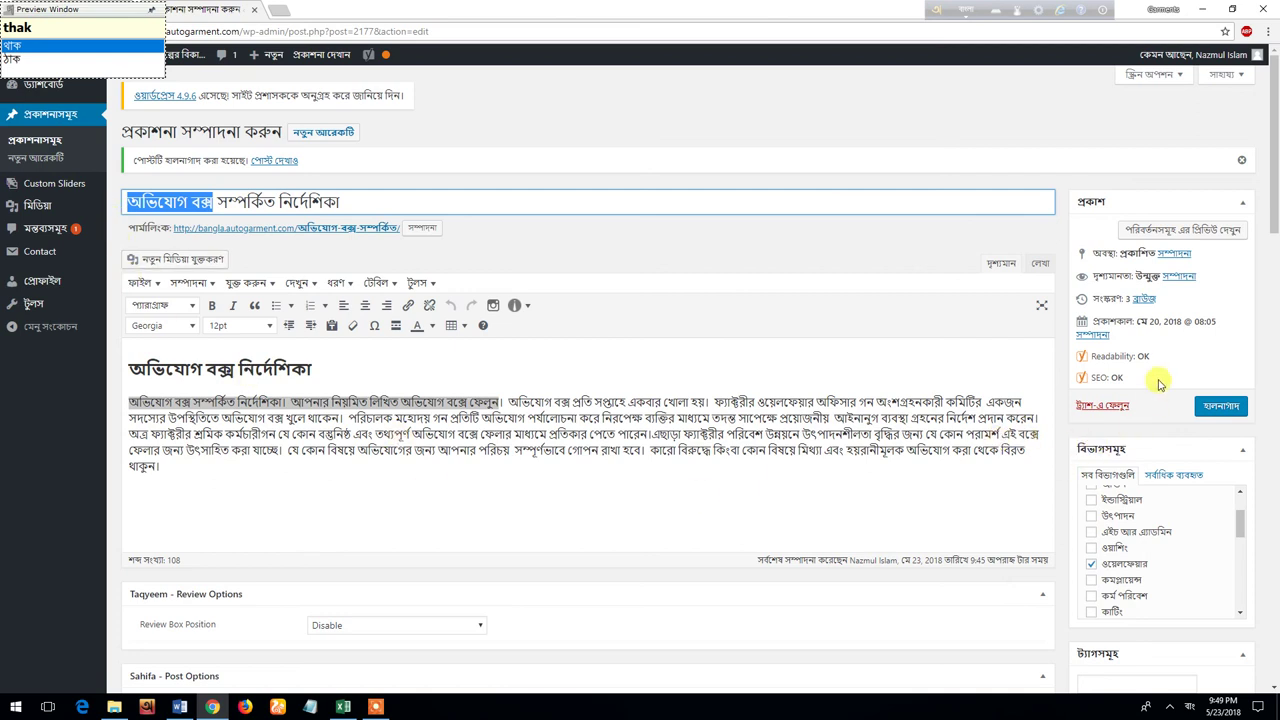
{"action": "scroll", "coordinate": [1131, 451], "scroll_direction": "down", "scroll_amount": 3}
{"action": "left_click", "coordinate": [1124, 416]}
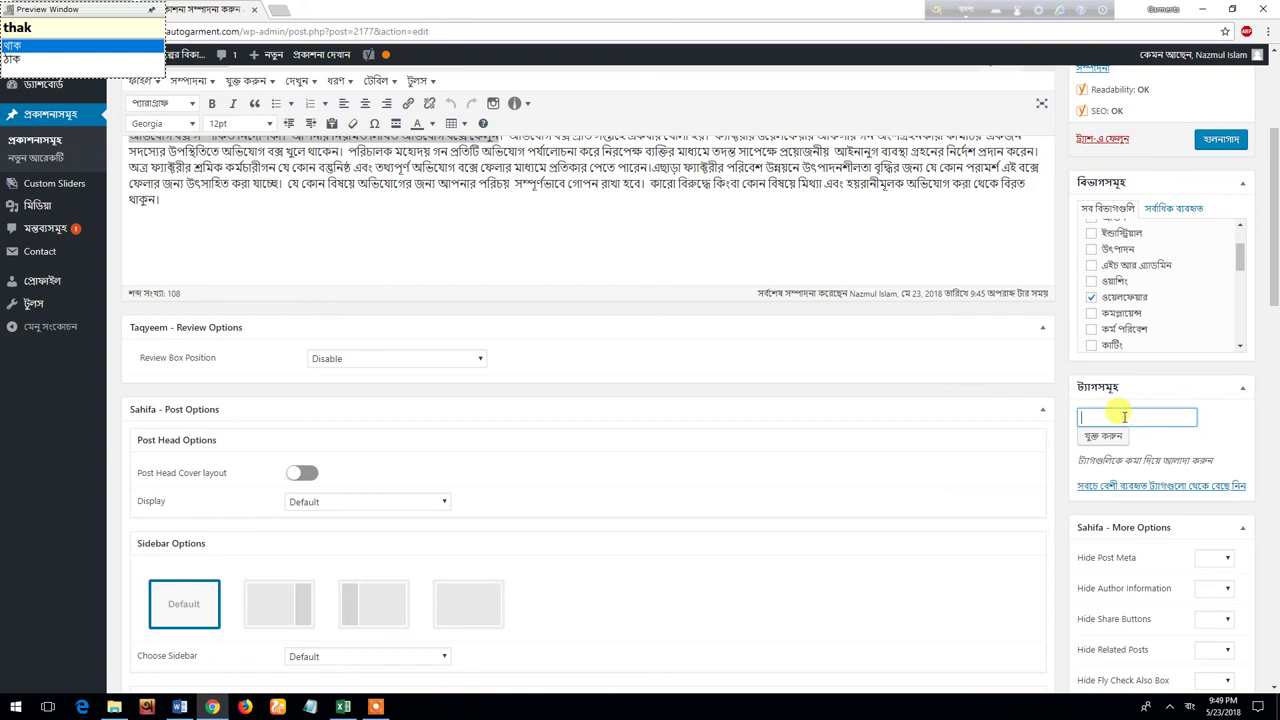
{"action": "key", "text": "ctrl+v"}
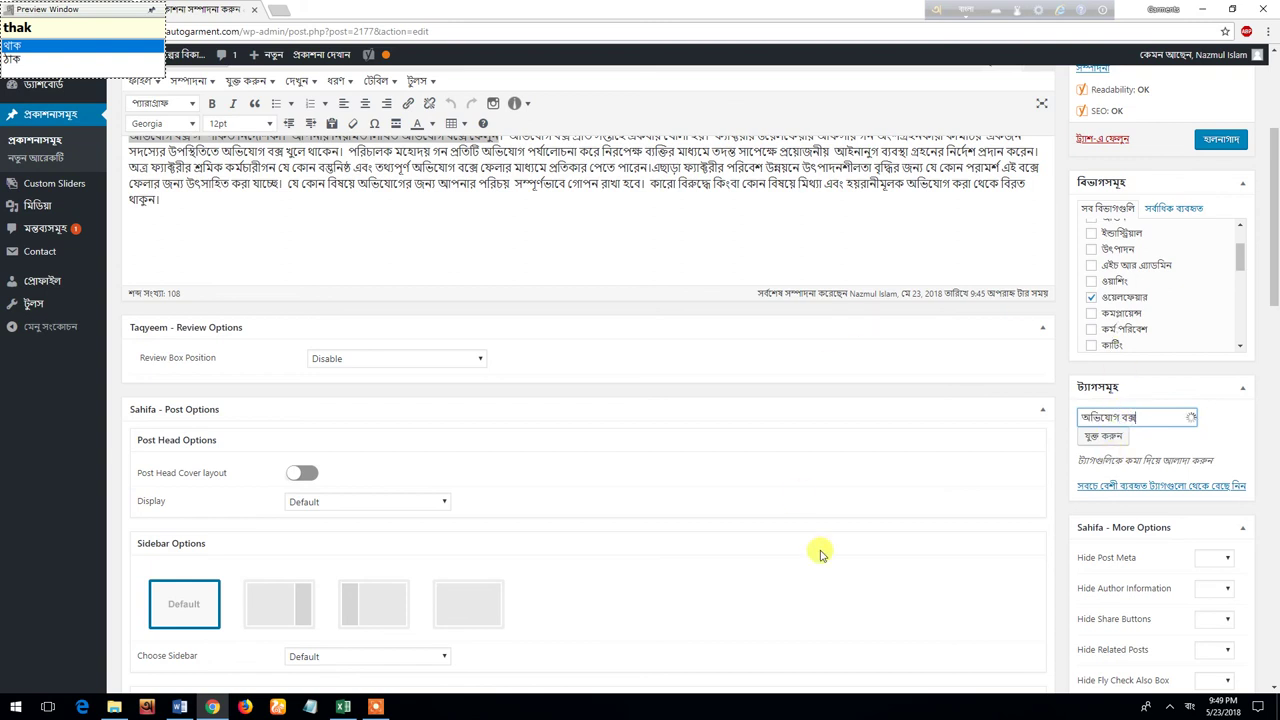
Step: Update the published post to save the new tag, slug and meta description
{"action": "scroll", "coordinate": [988, 475], "scroll_direction": "down", "scroll_amount": 1}
{"action": "scroll", "coordinate": [990, 475], "scroll_direction": "down", "scroll_amount": 2}
{"action": "scroll", "coordinate": [990, 475], "scroll_direction": "up", "scroll_amount": 5}
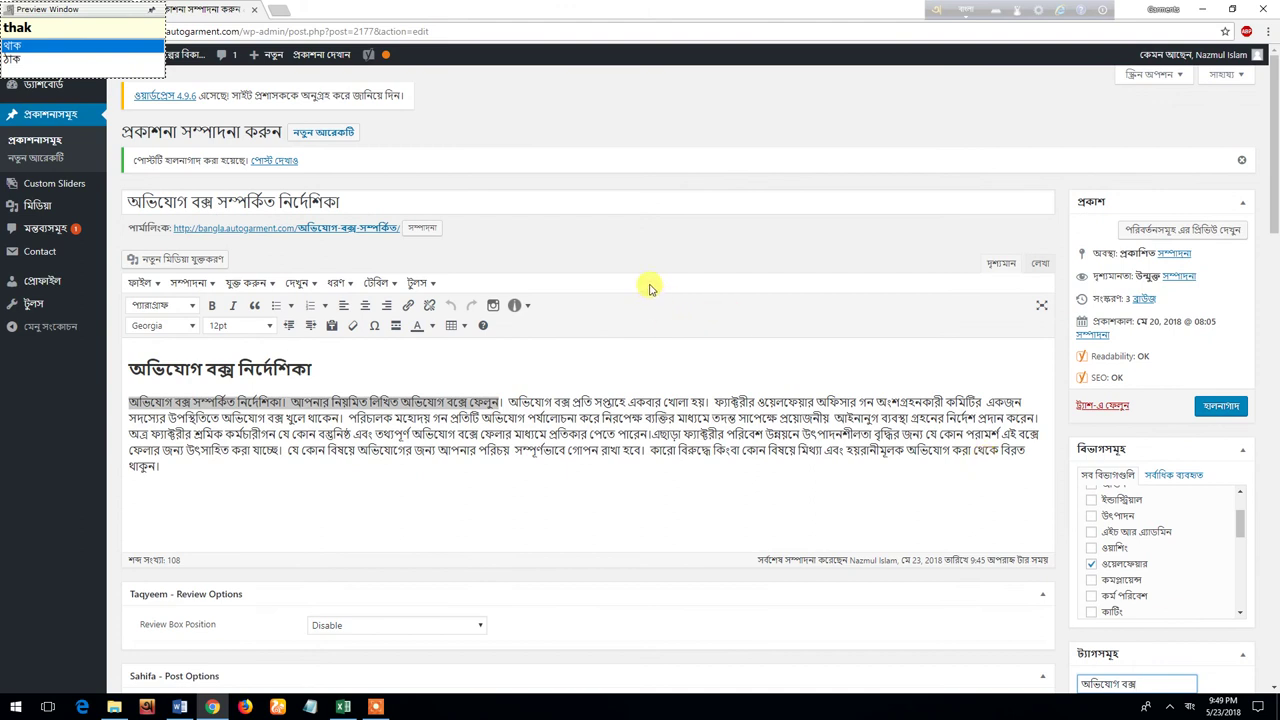
{"action": "scroll", "coordinate": [1178, 592], "scroll_direction": "down", "scroll_amount": 3}
{"action": "scroll", "coordinate": [1178, 592], "scroll_direction": "down", "scroll_amount": 2}
{"action": "scroll", "coordinate": [837, 514], "scroll_direction": "down", "scroll_amount": 3}
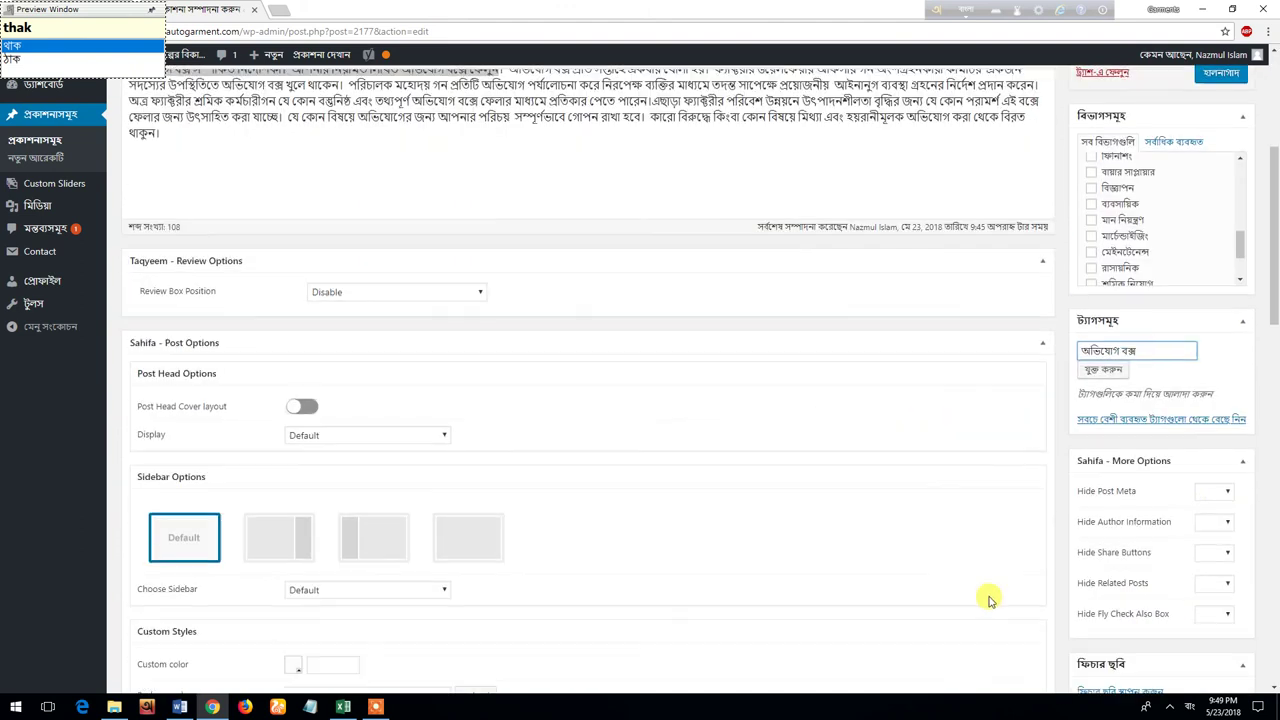
{"action": "scroll", "coordinate": [1062, 528], "scroll_direction": "up", "scroll_amount": 3}
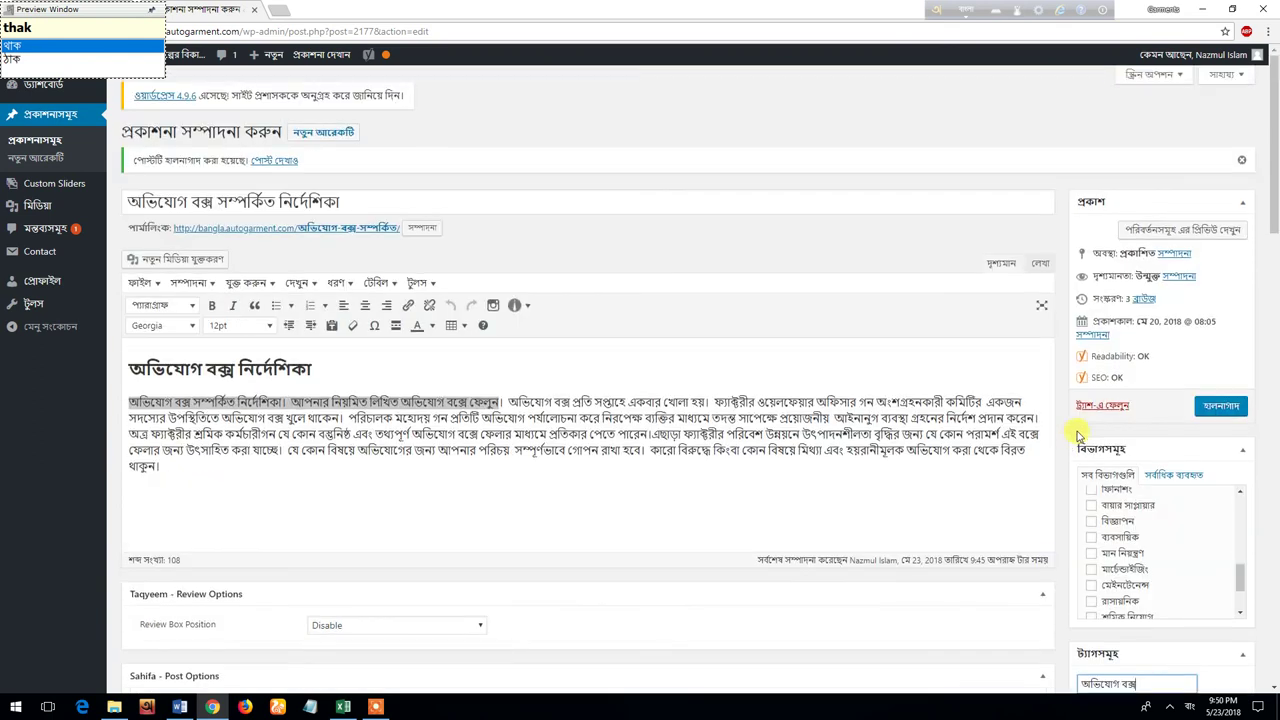
{"action": "left_click", "coordinate": [1221, 406]}
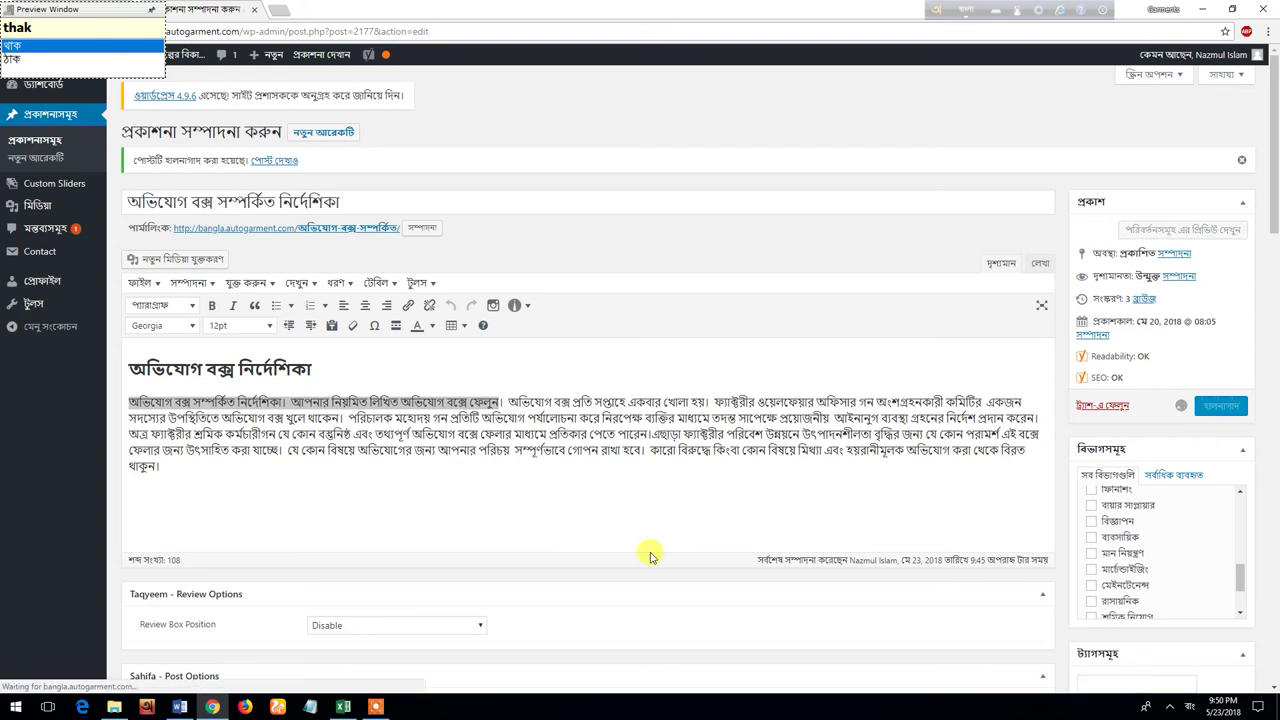